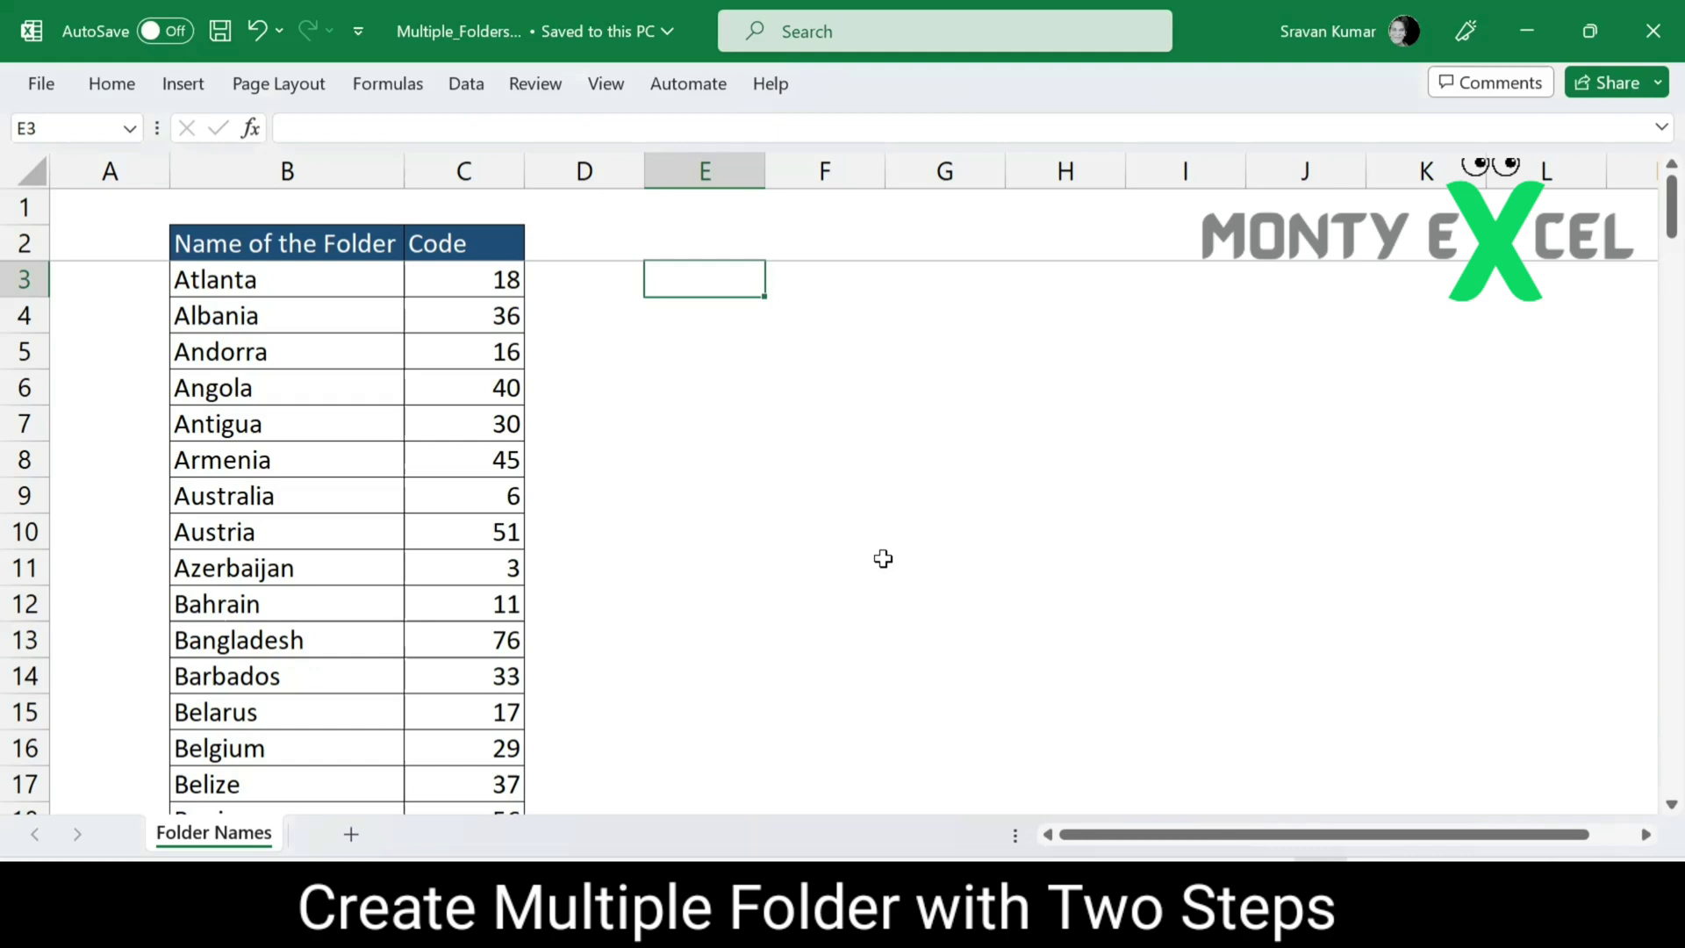
- Check the folder list from Atlanta down to its last entry and back
{"action": "key", "text": "Home"}
{"action": "key", "text": "Right"}
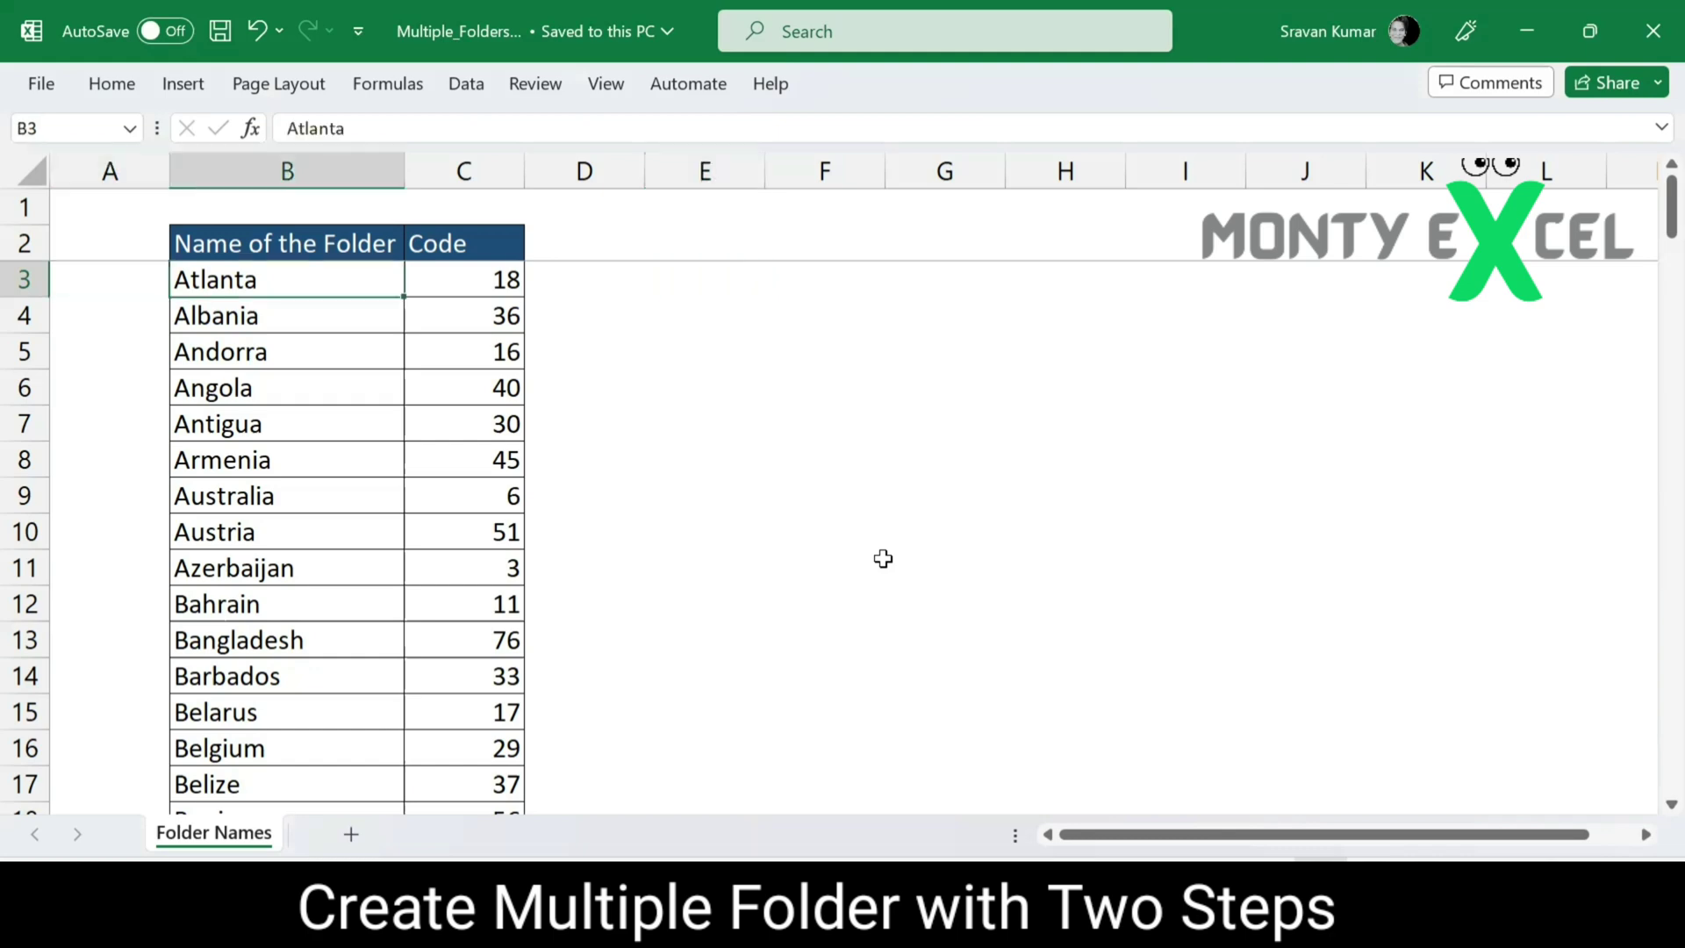
{"action": "key", "text": "ctrl+Down"}
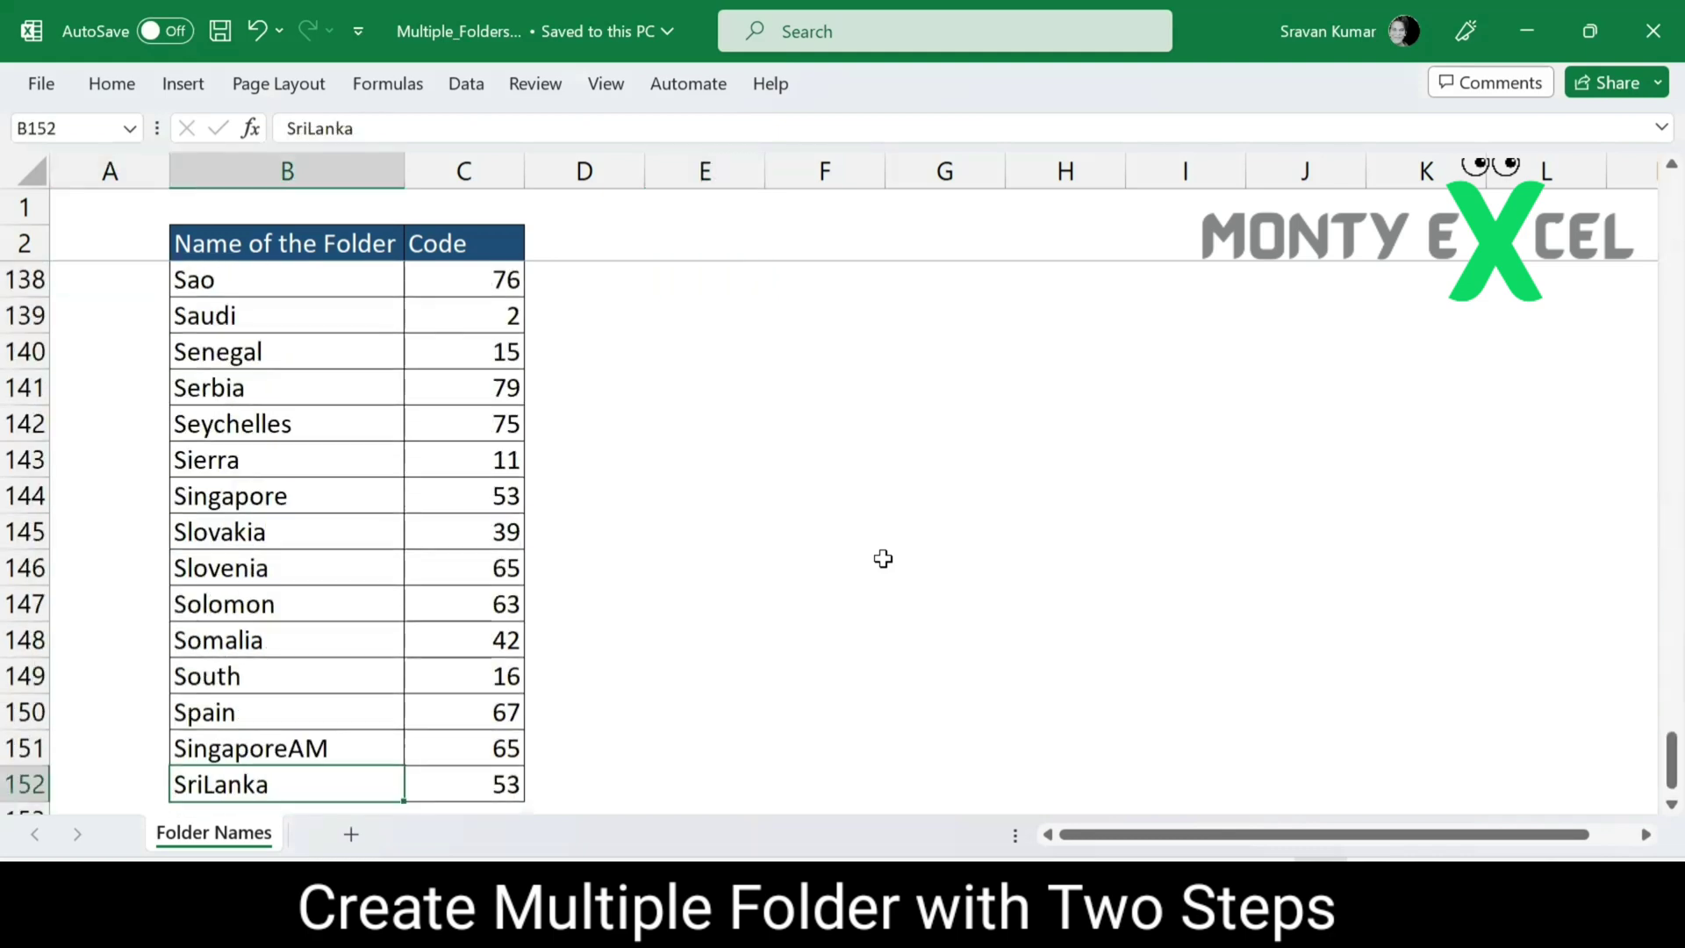
{"action": "key", "text": "ctrl+Home"}
{"action": "key", "text": "Right"}
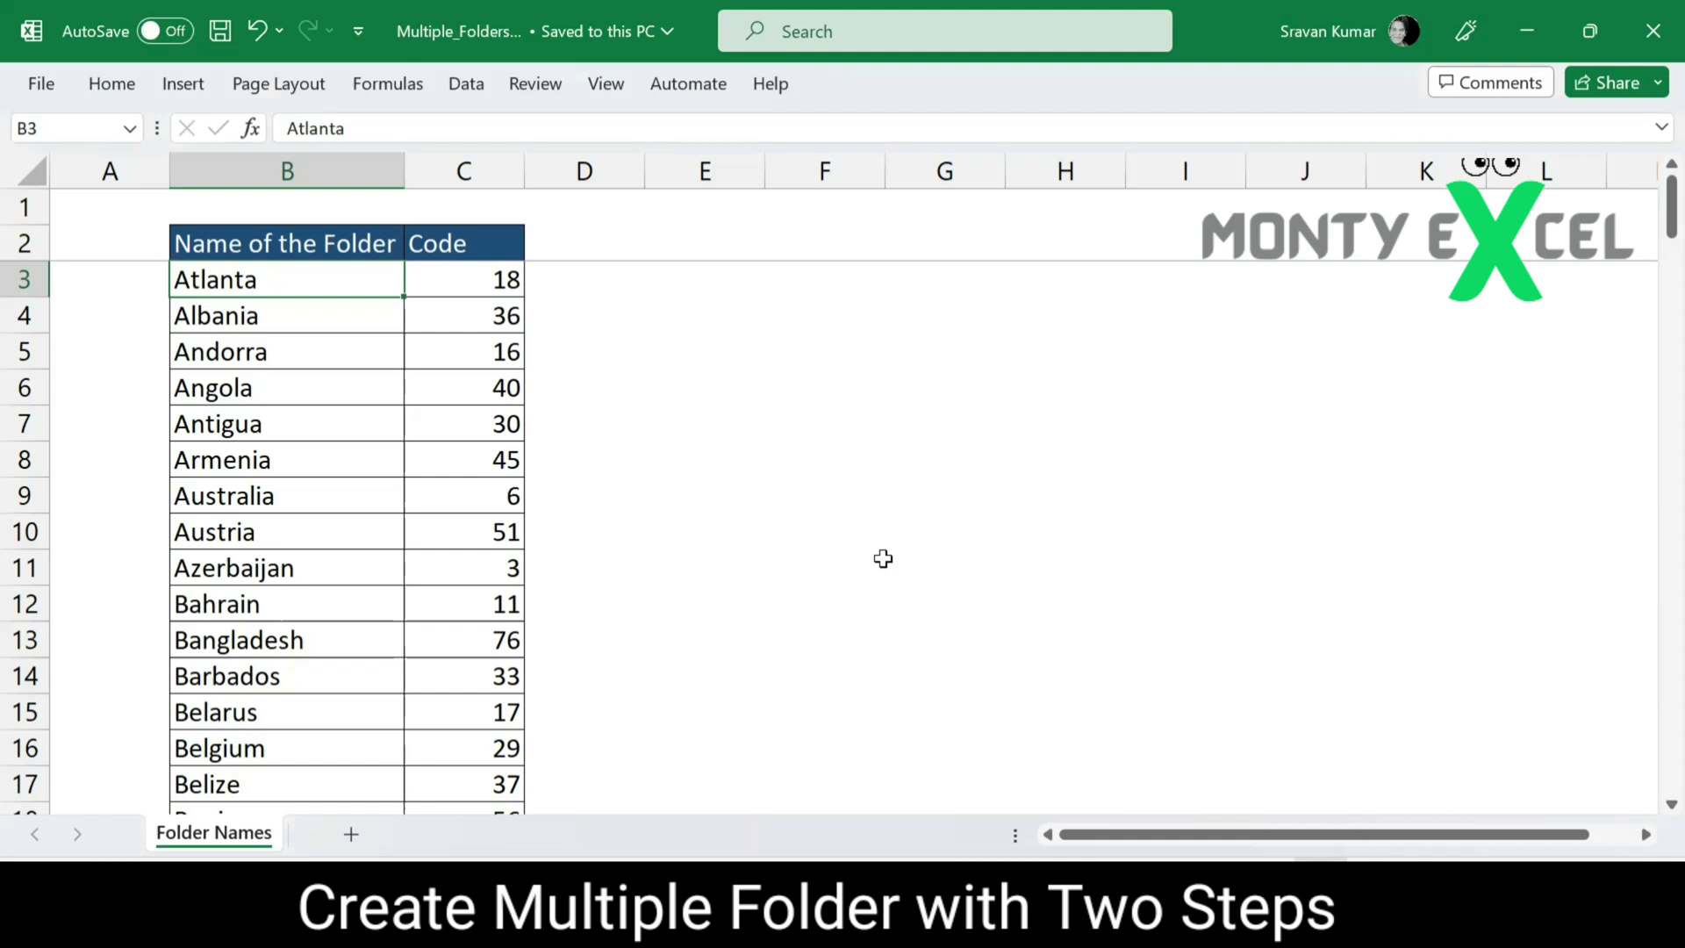
- Enter ="MD "&B3&"_"&C3 in D3 so it shows MD Atlanta_18
{"action": "key", "text": "Right"}
{"action": "key", "text": "Right"}
{"action": "key", "text": "Right"}
{"action": "key", "text": "Left"}
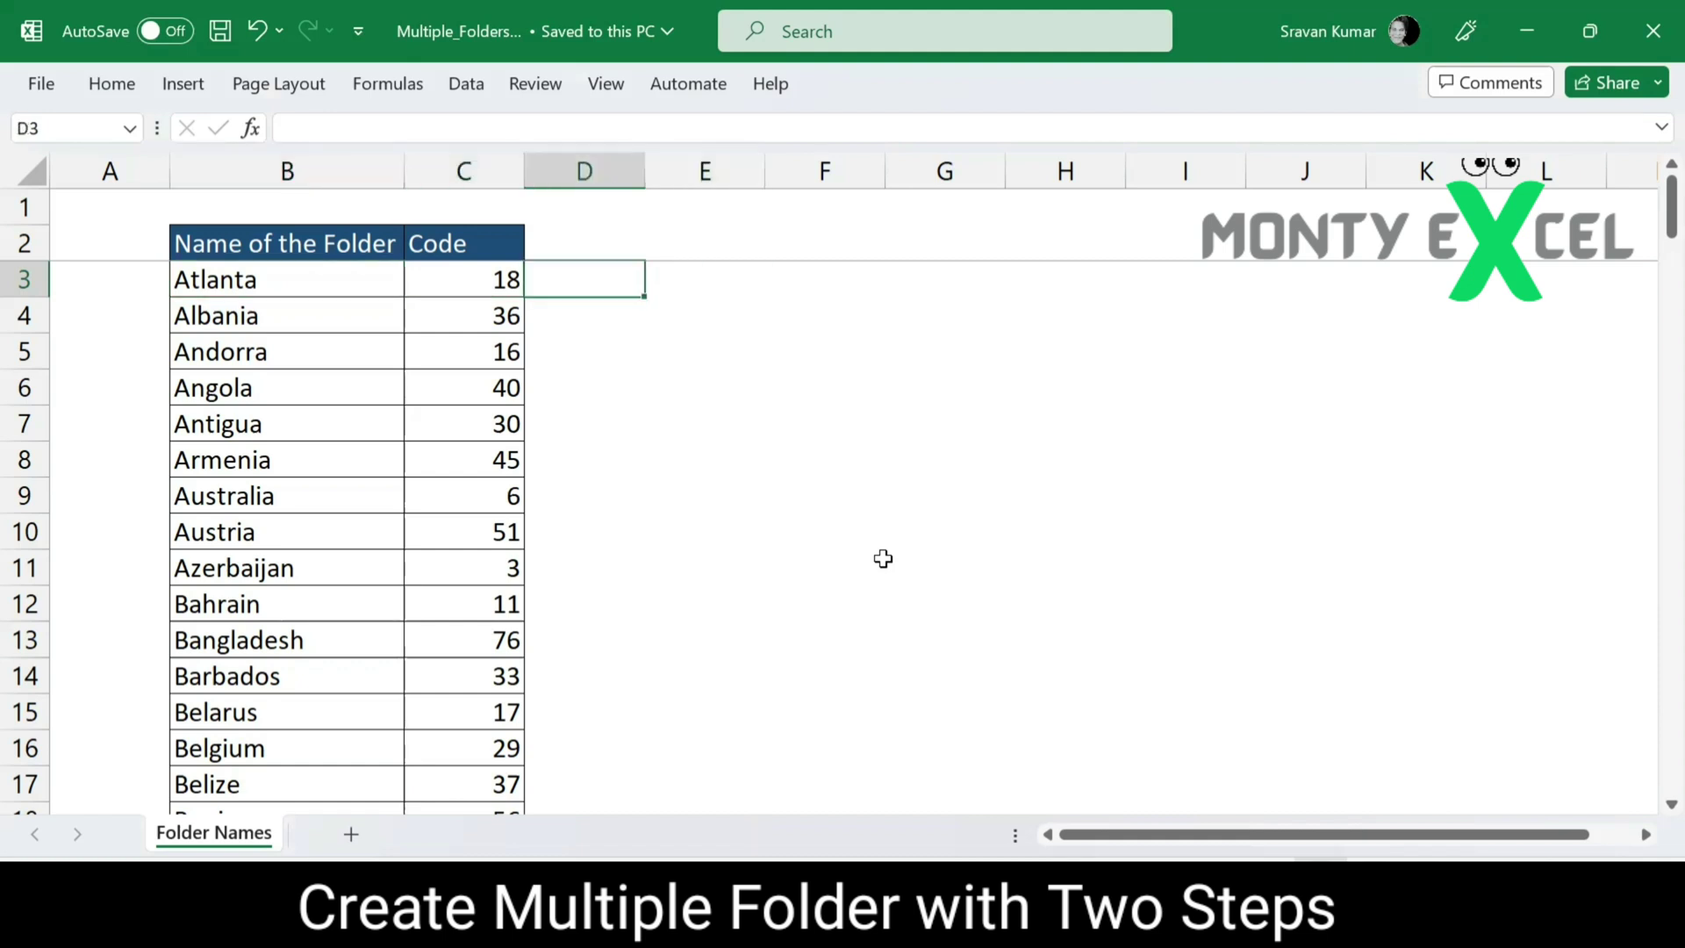
{"action": "type", "text": "="}
{"action": "type", "text": "\"MD"}
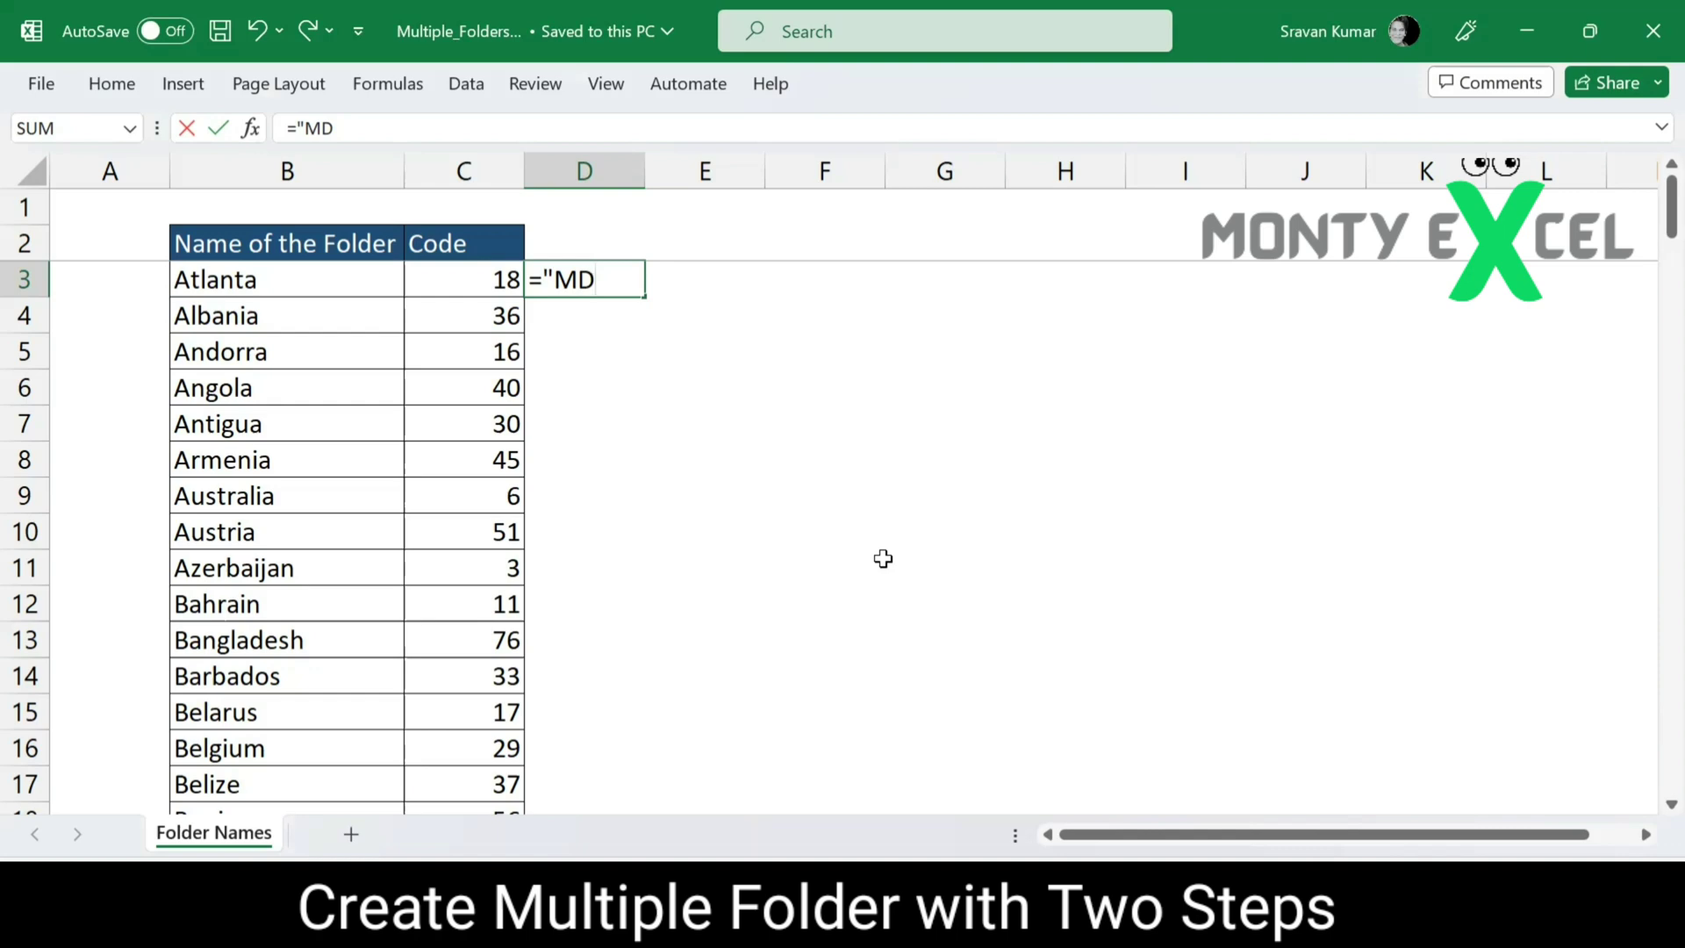
{"action": "type", "text": "\"&"}
{"action": "left_click", "coordinate": [313, 281]}
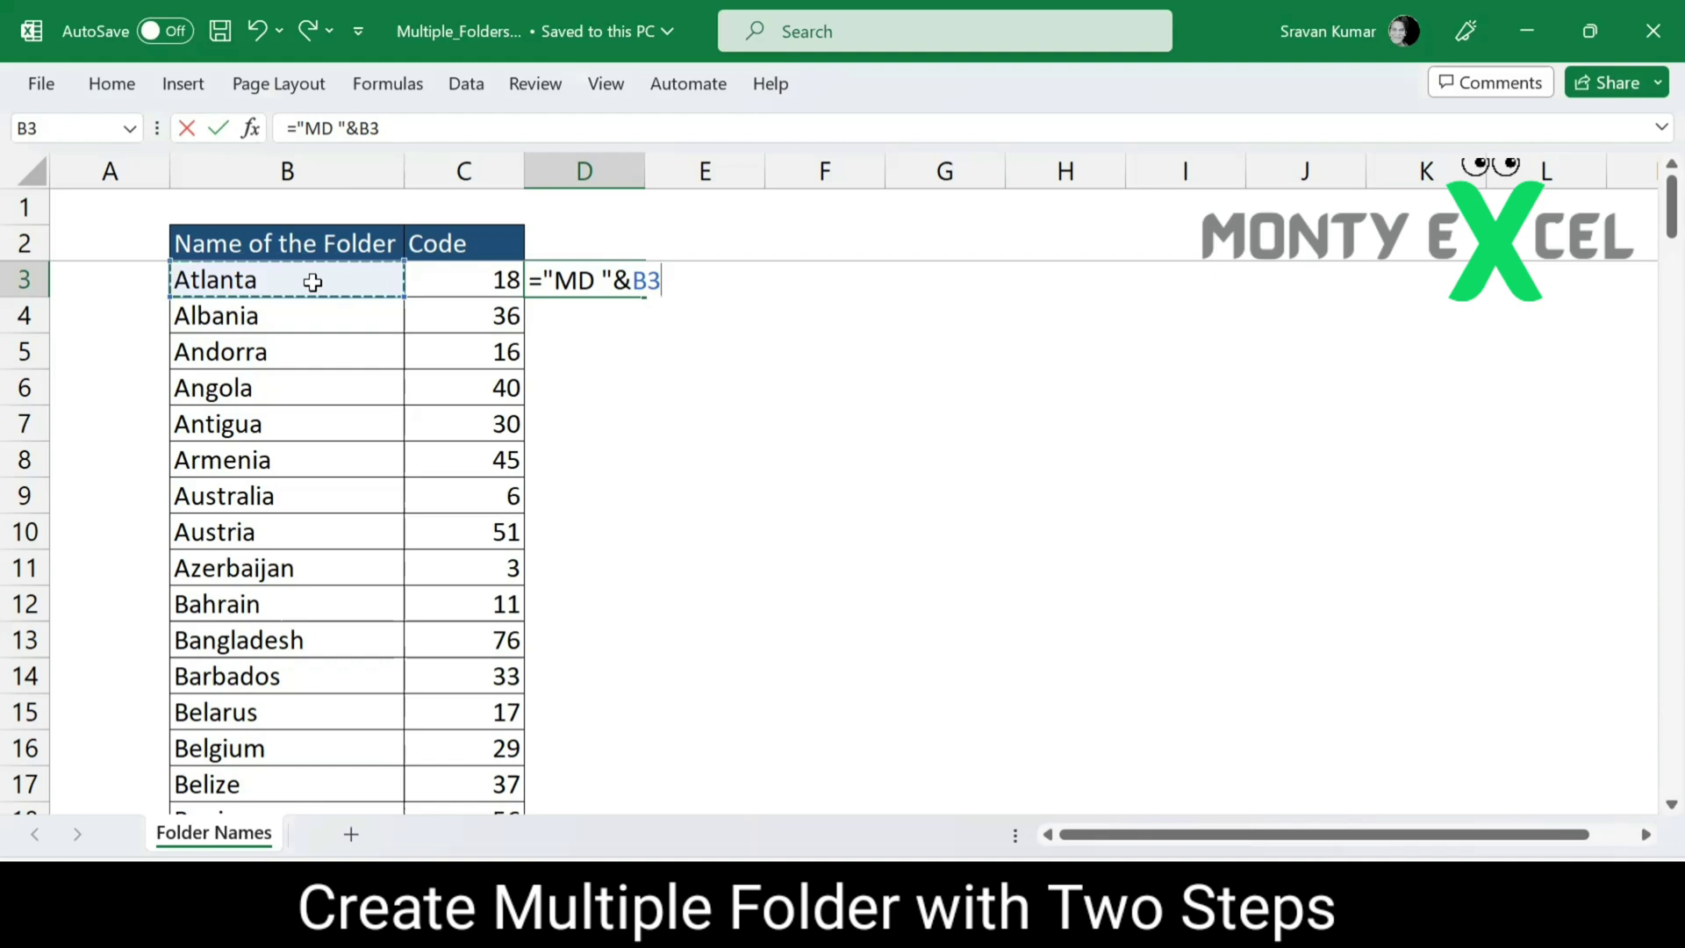
{"action": "type", "text": "&"}
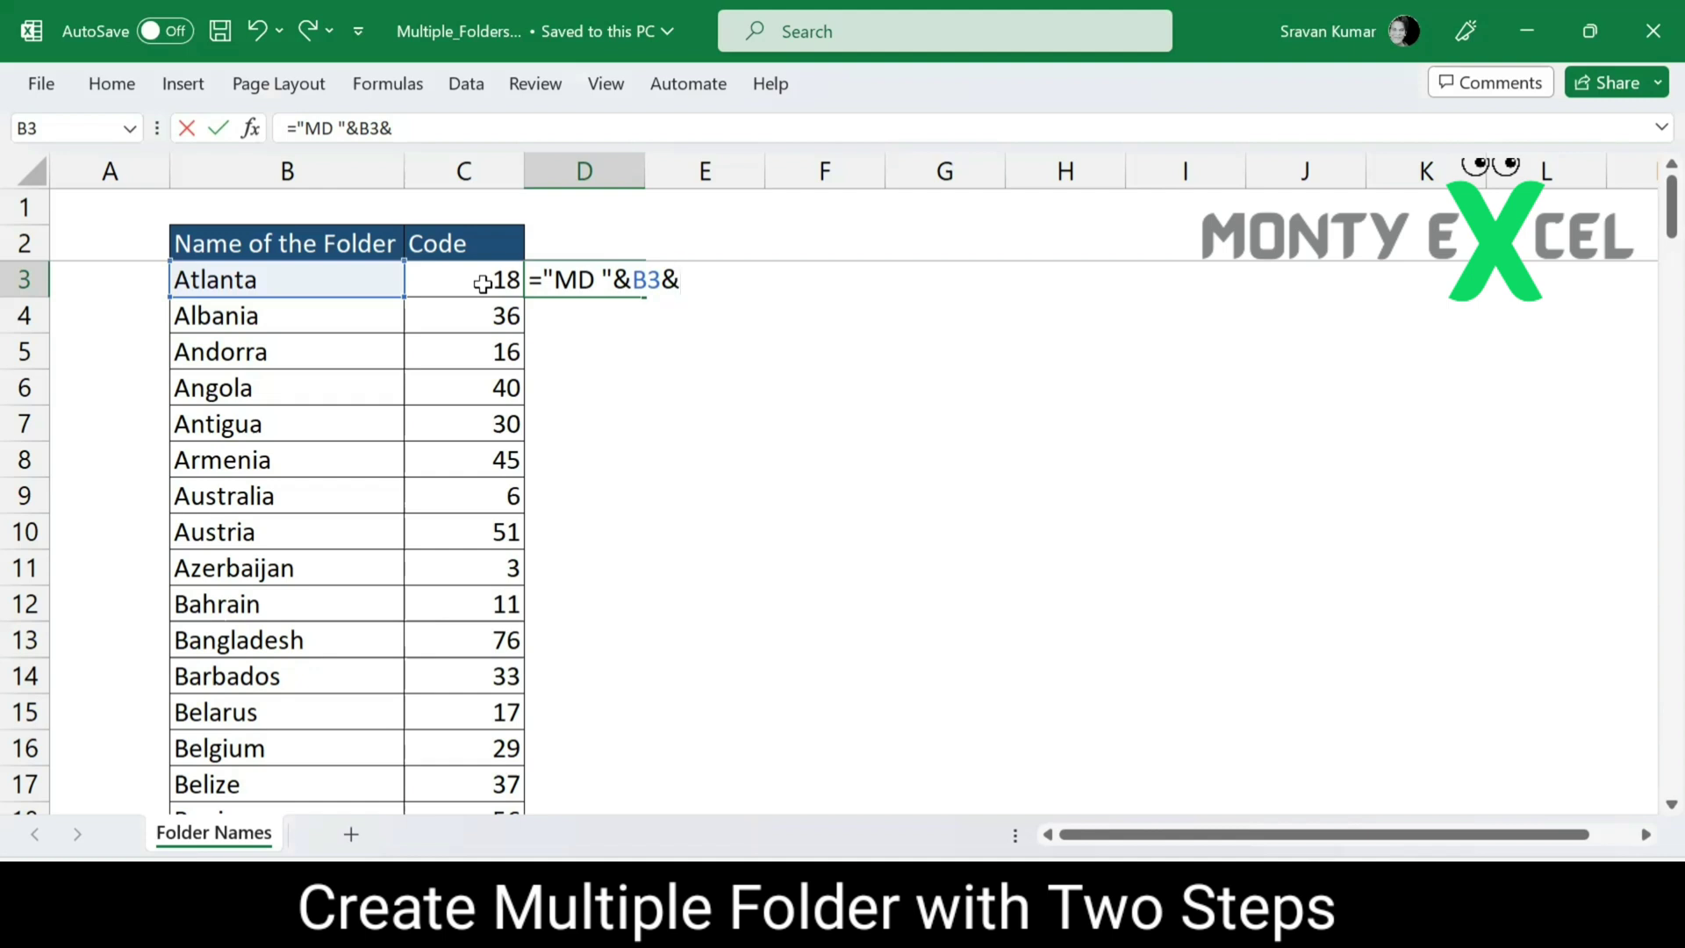
{"action": "type", "text": "\"_\""}
{"action": "type", "text": "&"}
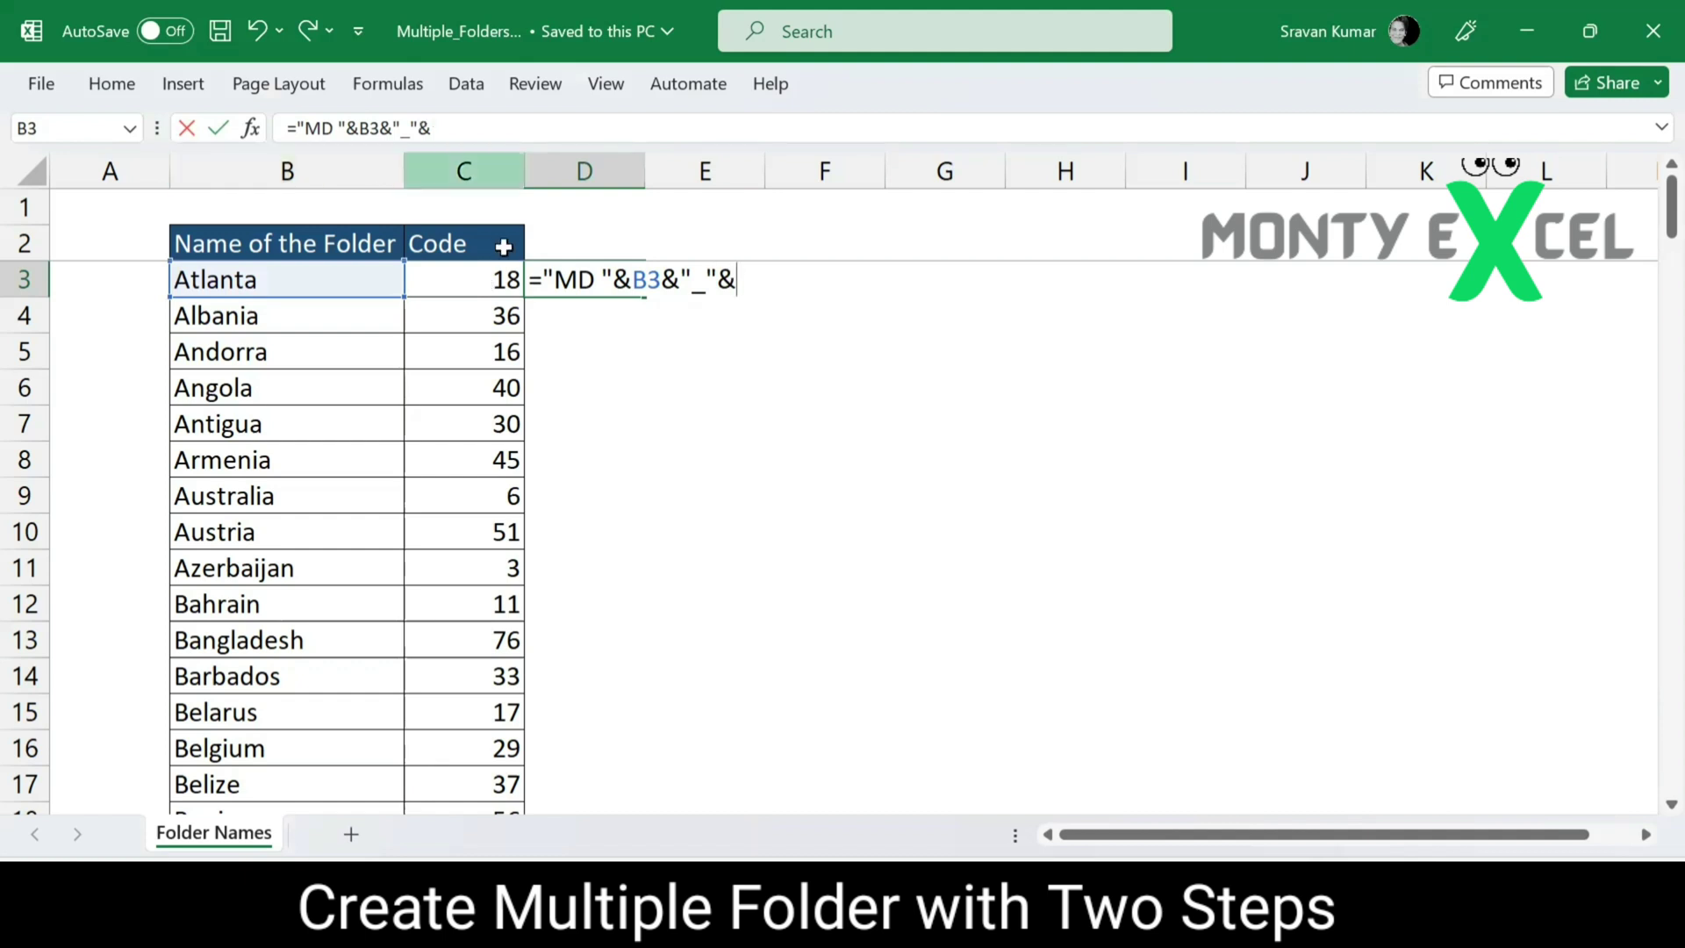
{"action": "left_click", "coordinate": [499, 280]}
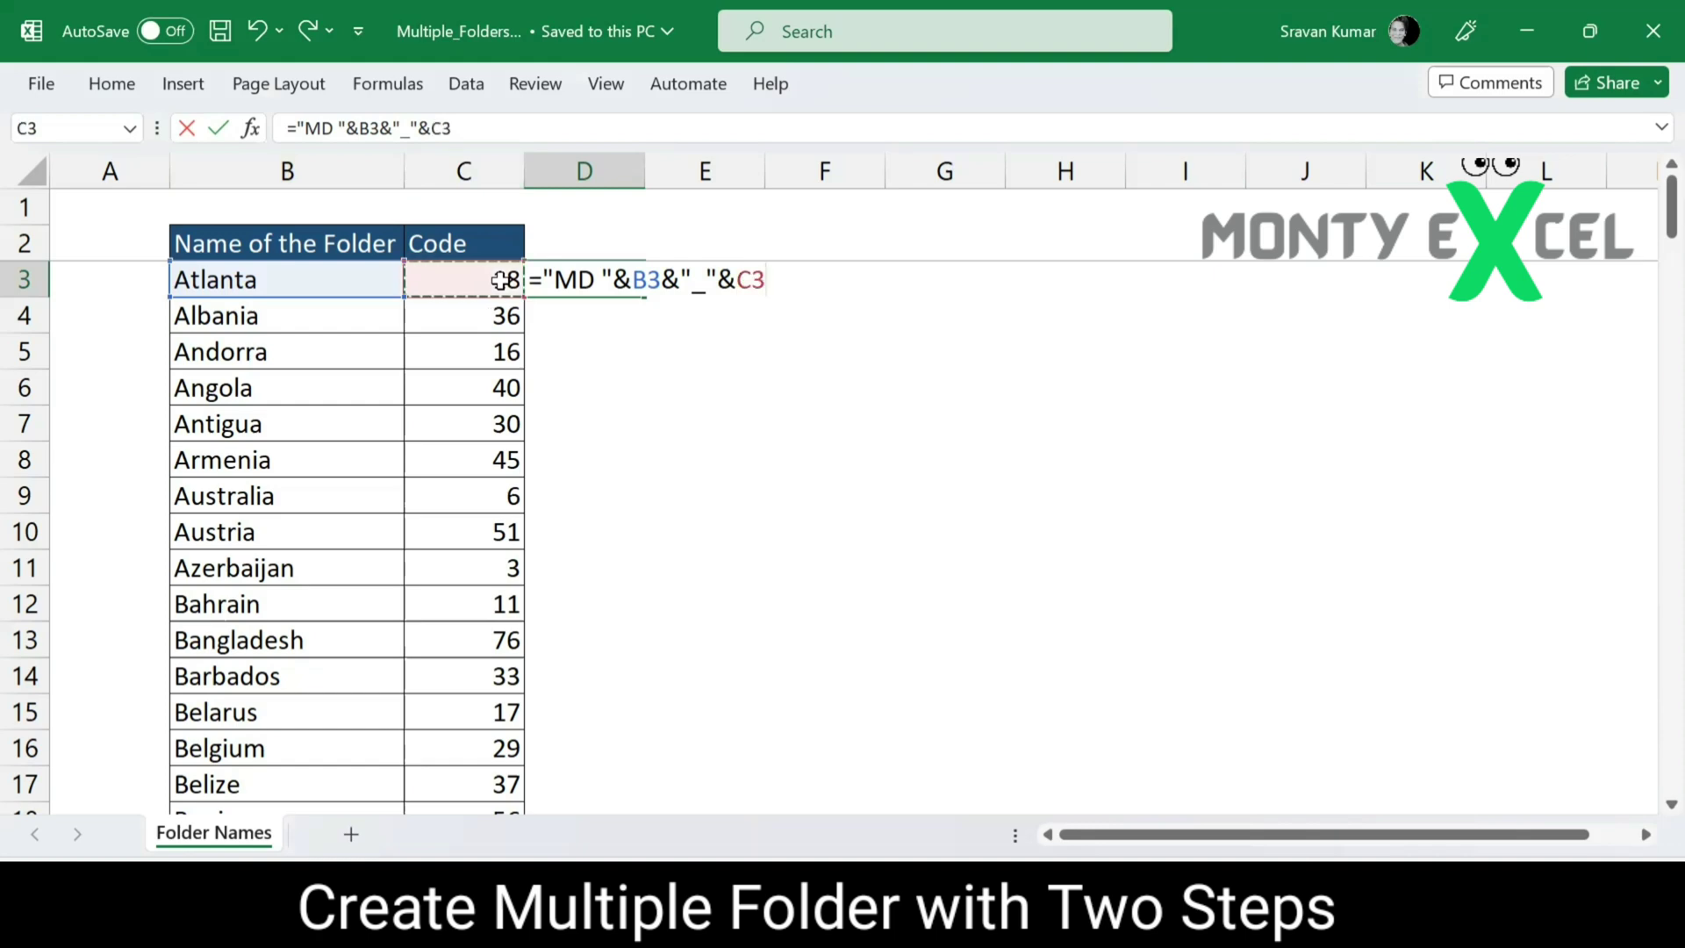
{"action": "key", "text": "Return"}
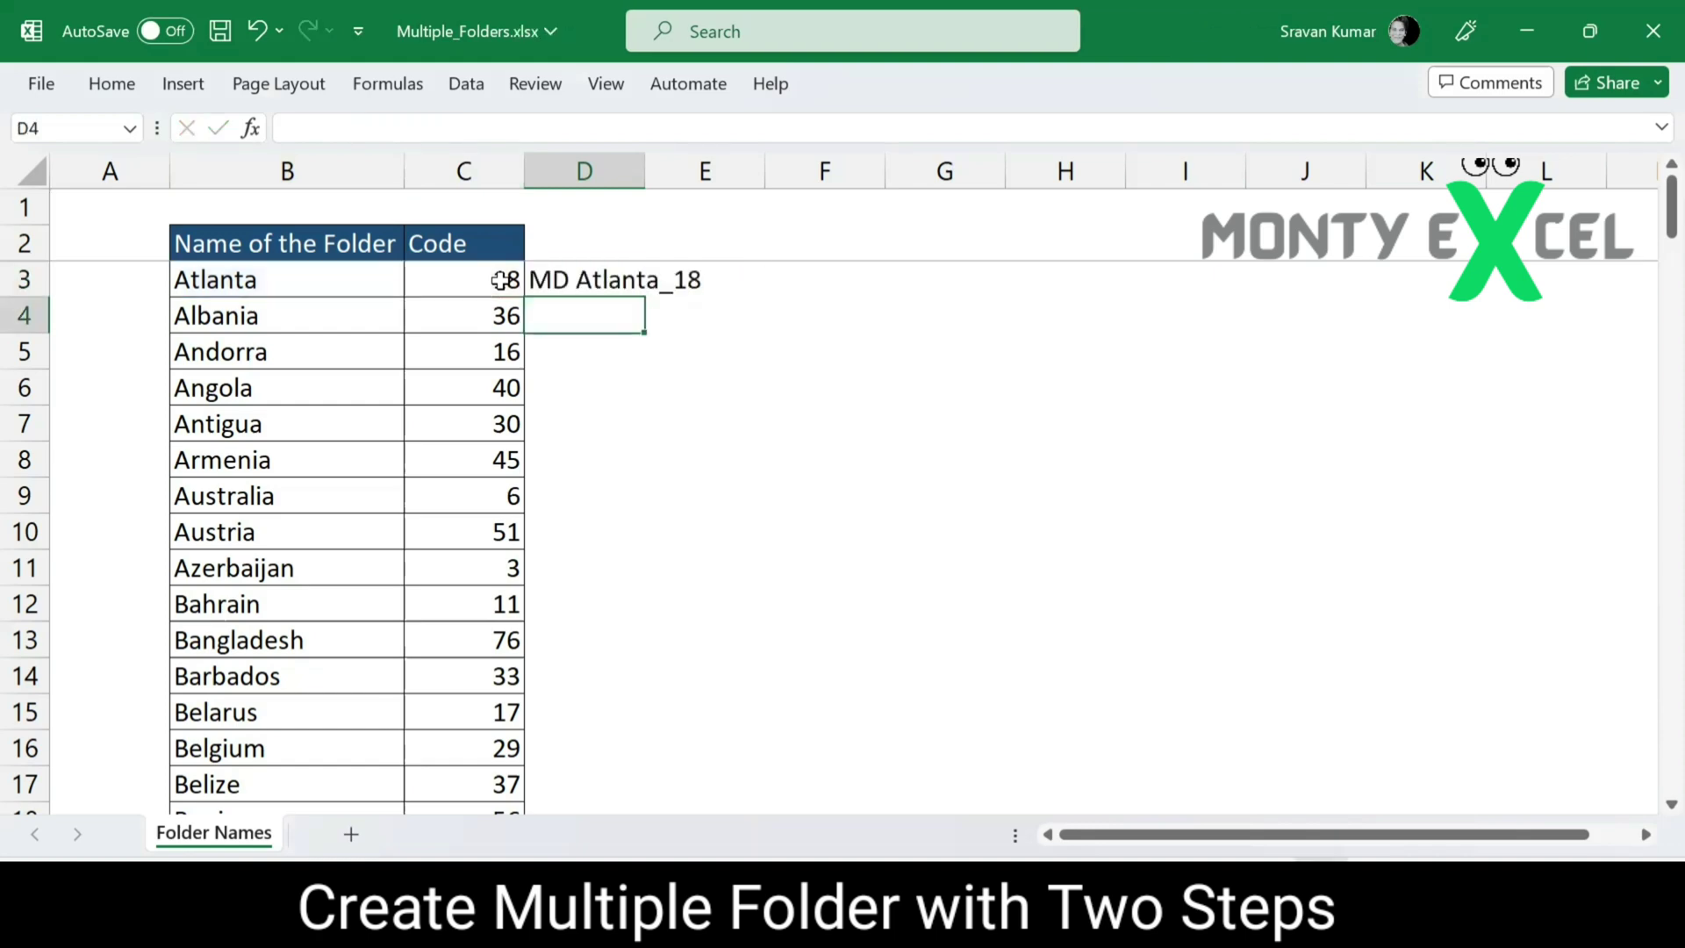
- Fill the MD formula down column D from D3 to D152
{"action": "key", "text": "Up"}
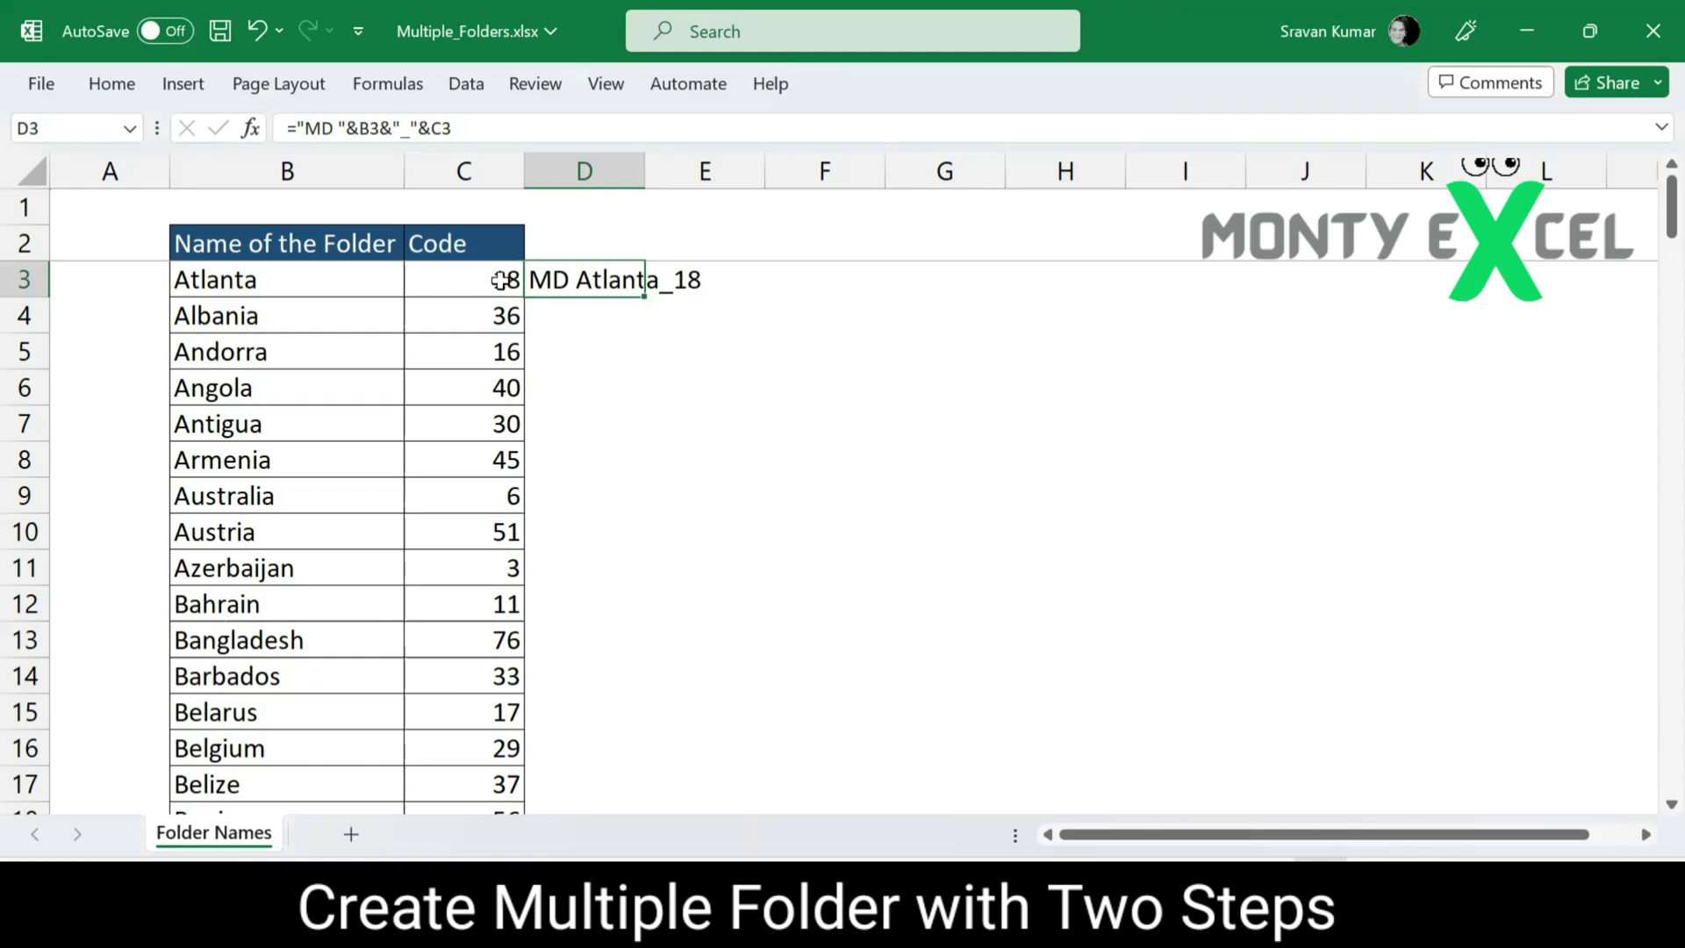
{"action": "left_click", "coordinate": [501, 280]}
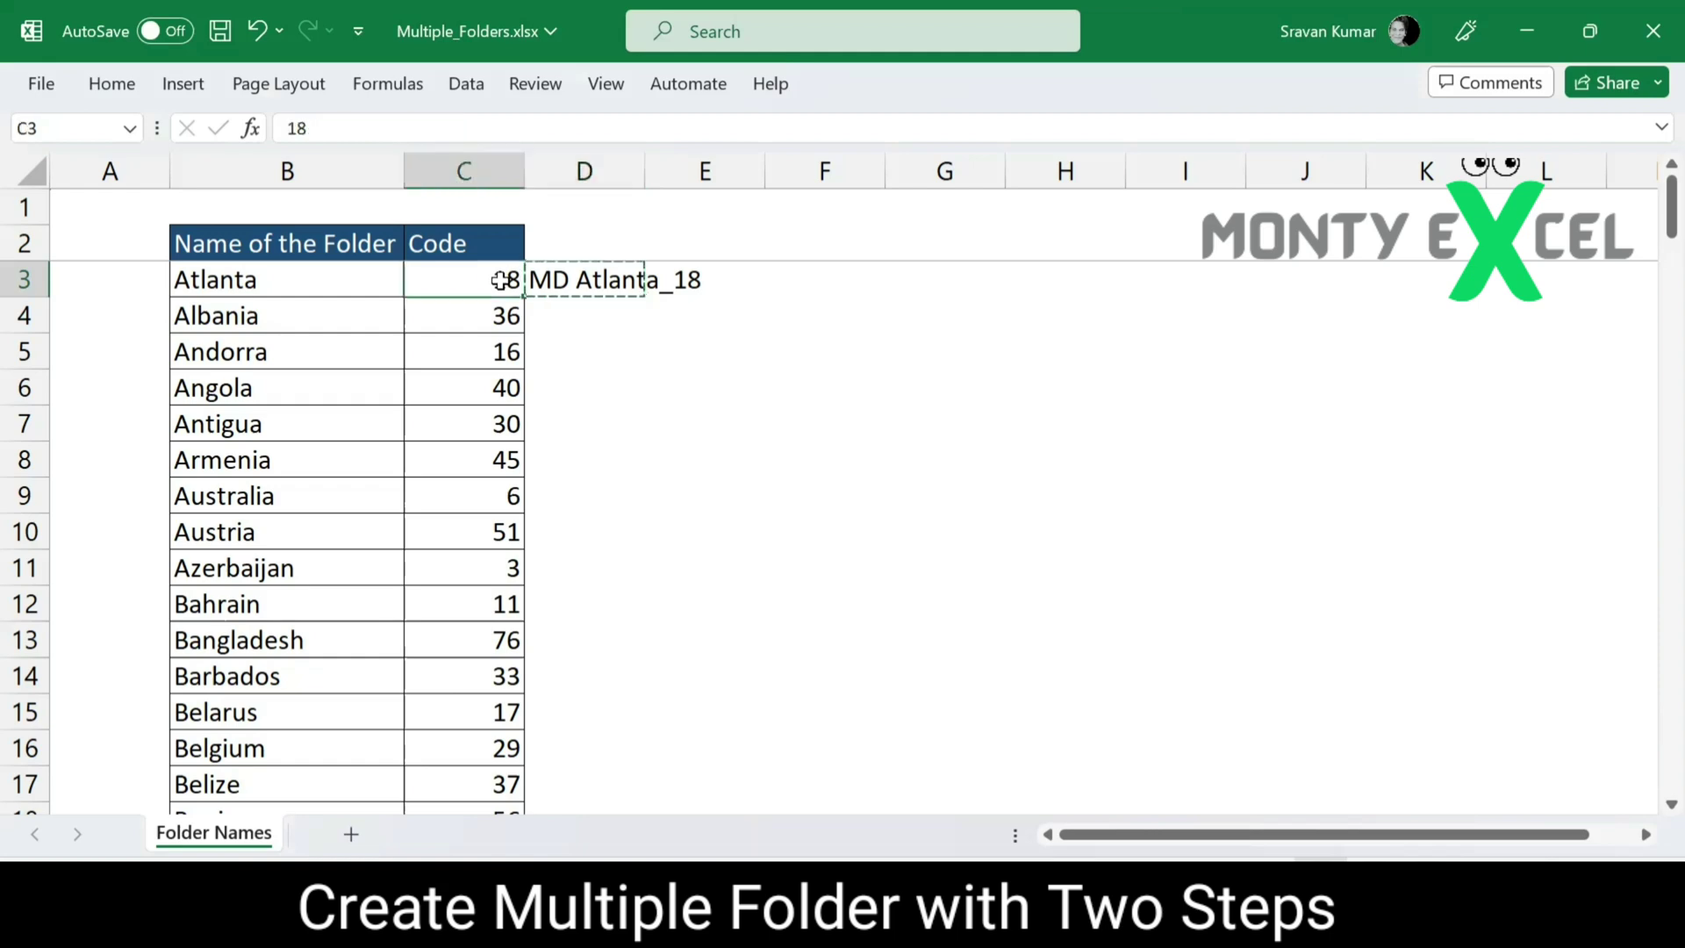
{"action": "key", "text": "ctrl+Down"}
{"action": "key", "text": "Right"}
{"action": "key", "text": "ctrl+shift+Up"}
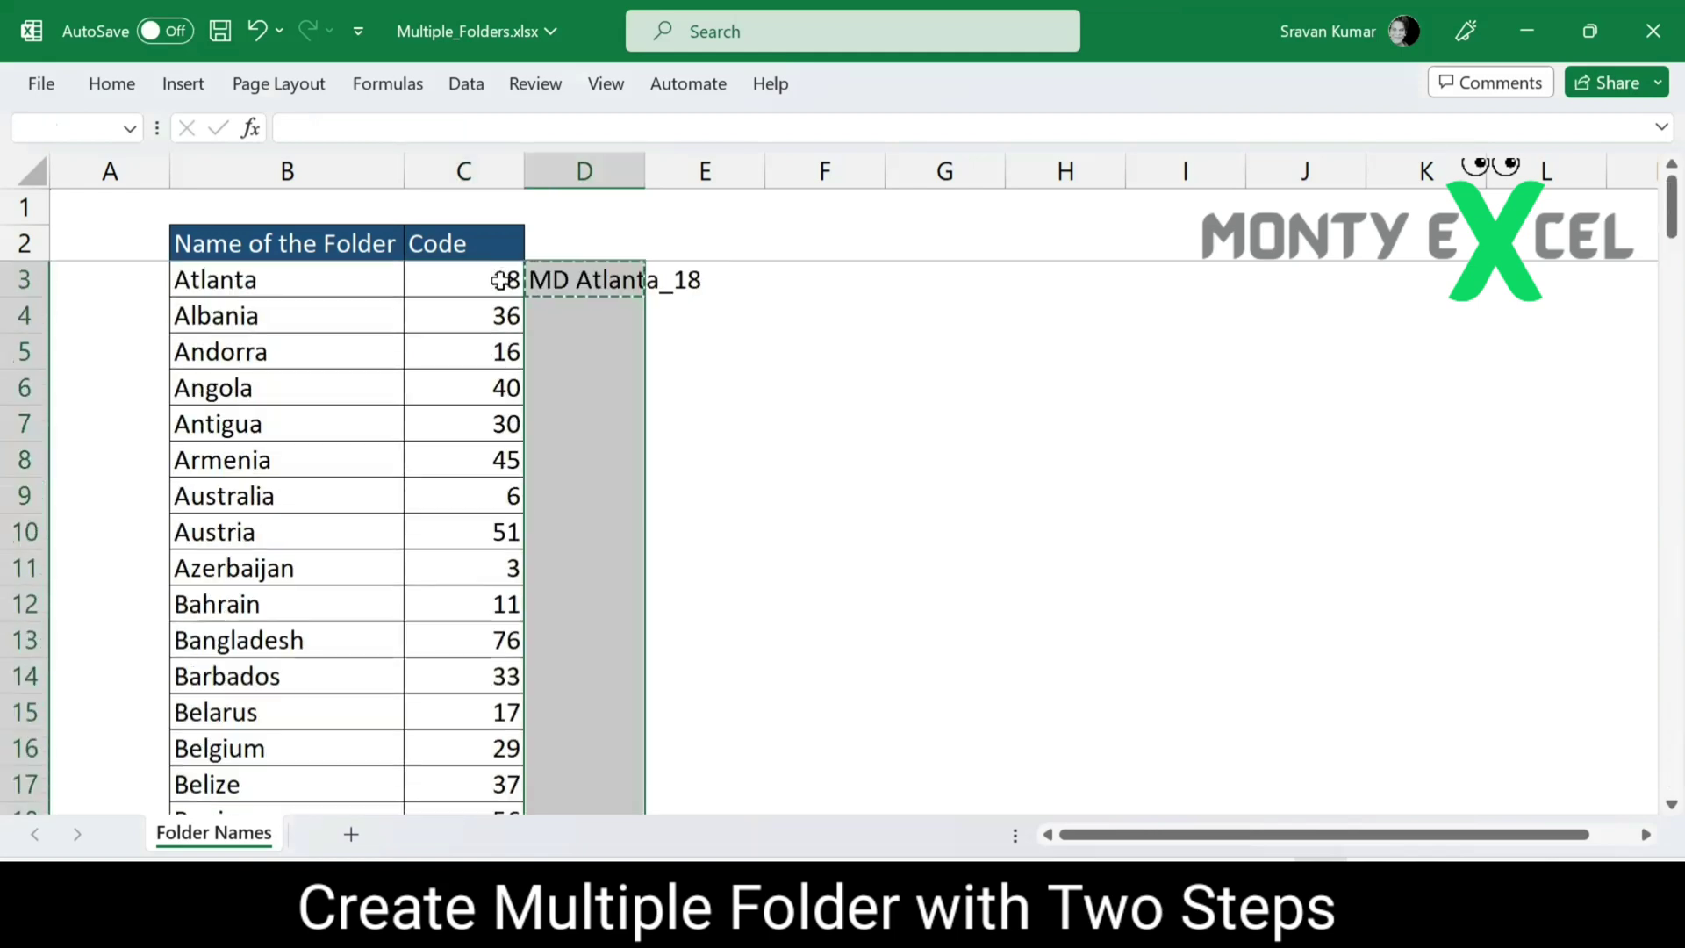
{"action": "key", "text": "ctrl+v"}
- Verify the list ends at MD SriLanka_53 and copy D3:D152
{"action": "key", "text": "ctrl+Up"}
{"action": "key", "text": "ctrl+Down"}
{"action": "key", "text": "ctrl+Up"}
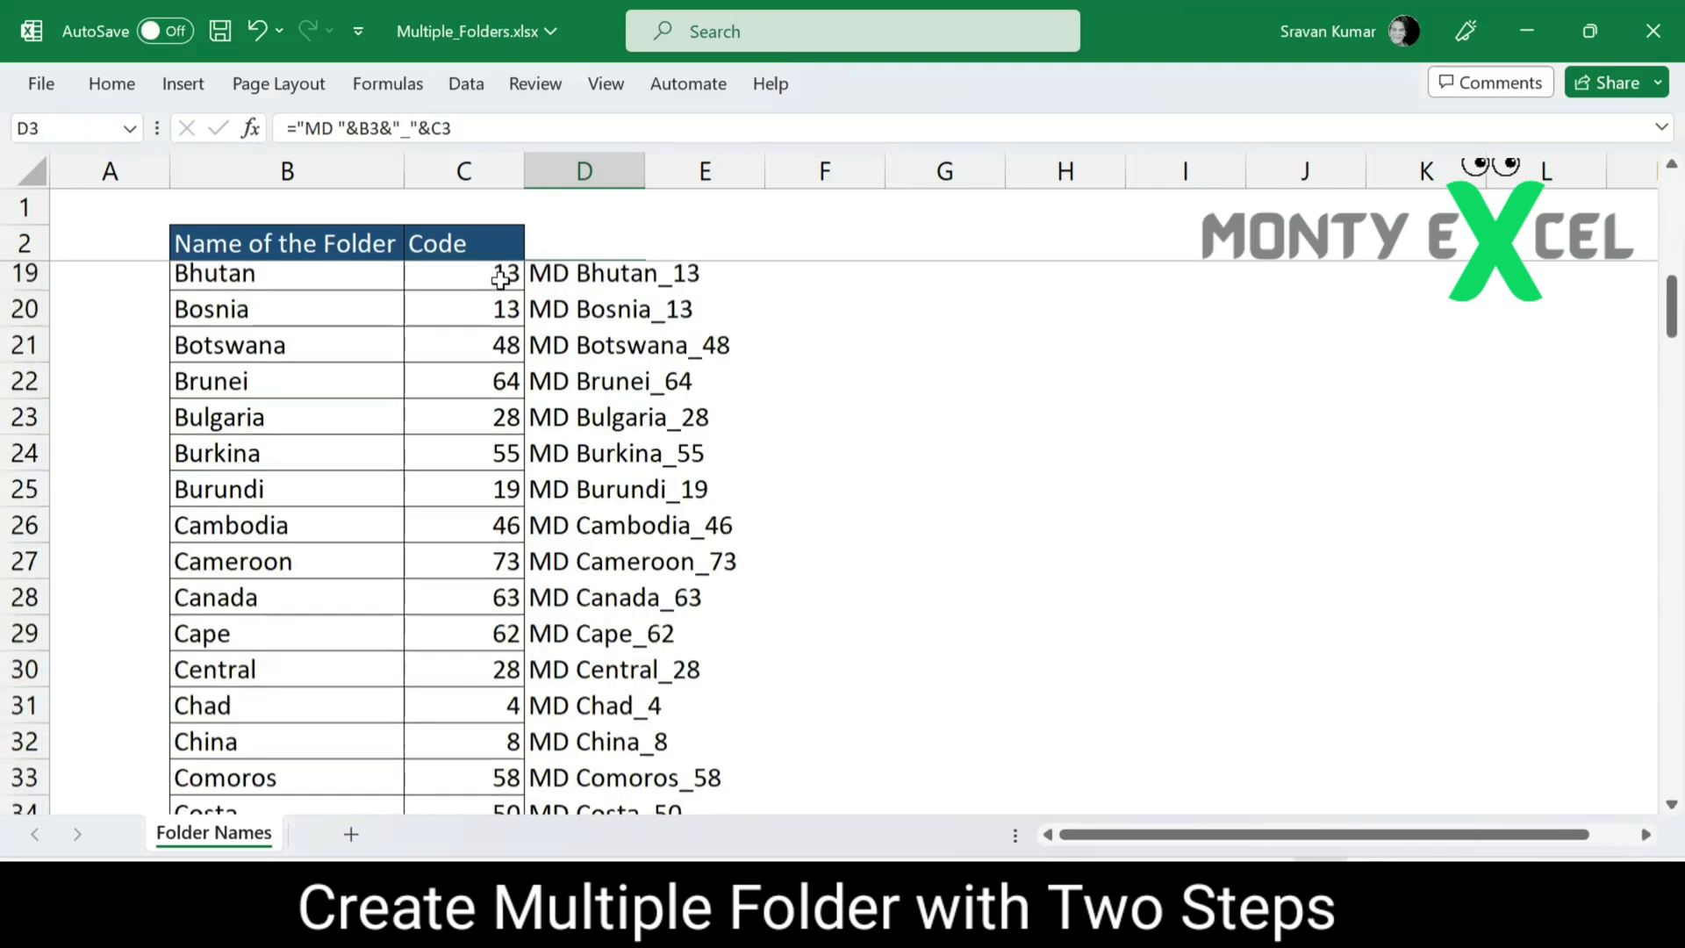
{"action": "key", "text": "ctrl+Down"}
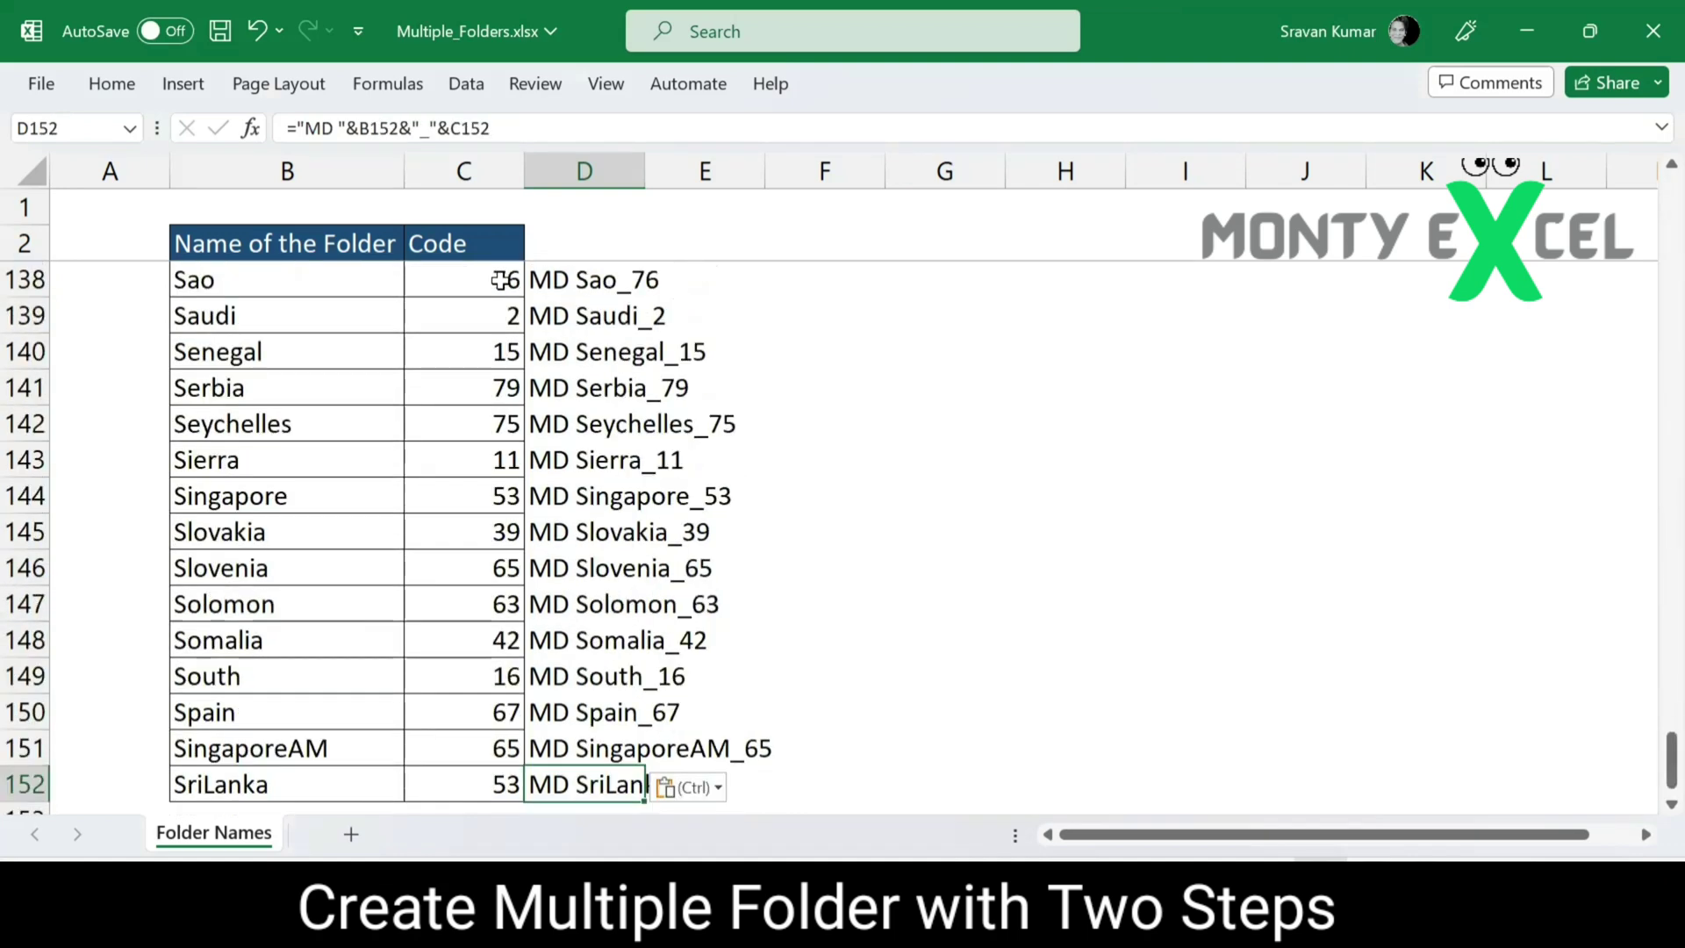
{"action": "key", "text": "ctrl+Up"}
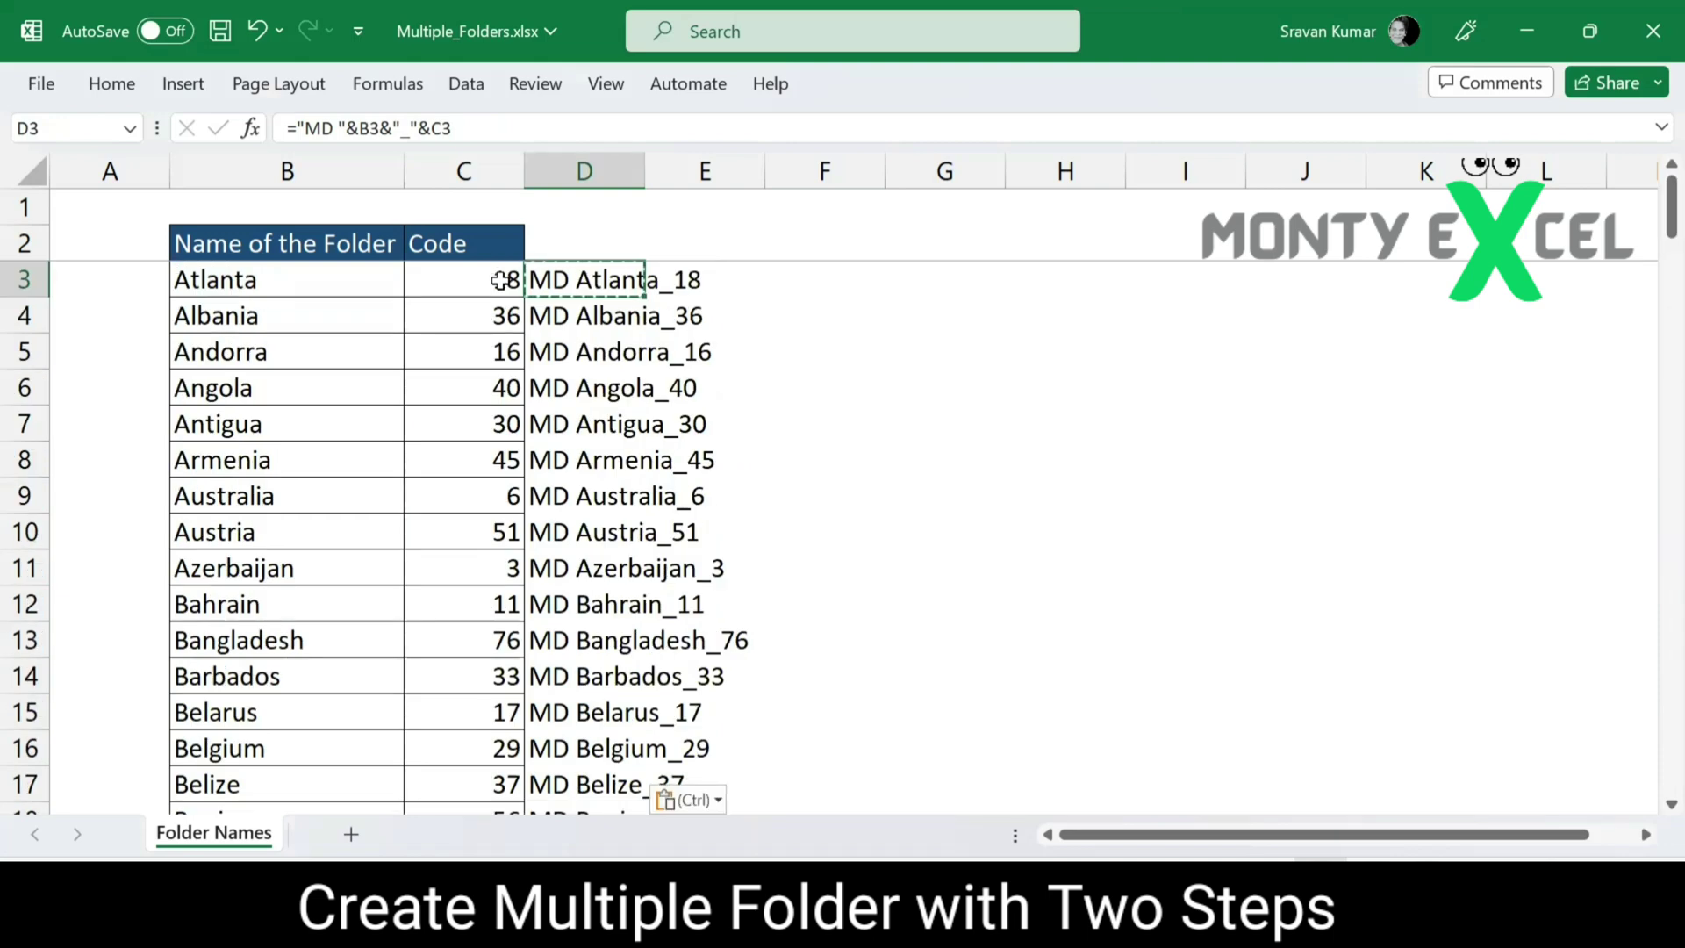
{"action": "key", "text": "ctrl+shift+Down"}
{"action": "key", "text": "ctrl+c"}
{"action": "key", "text": "ctrl+Home"}
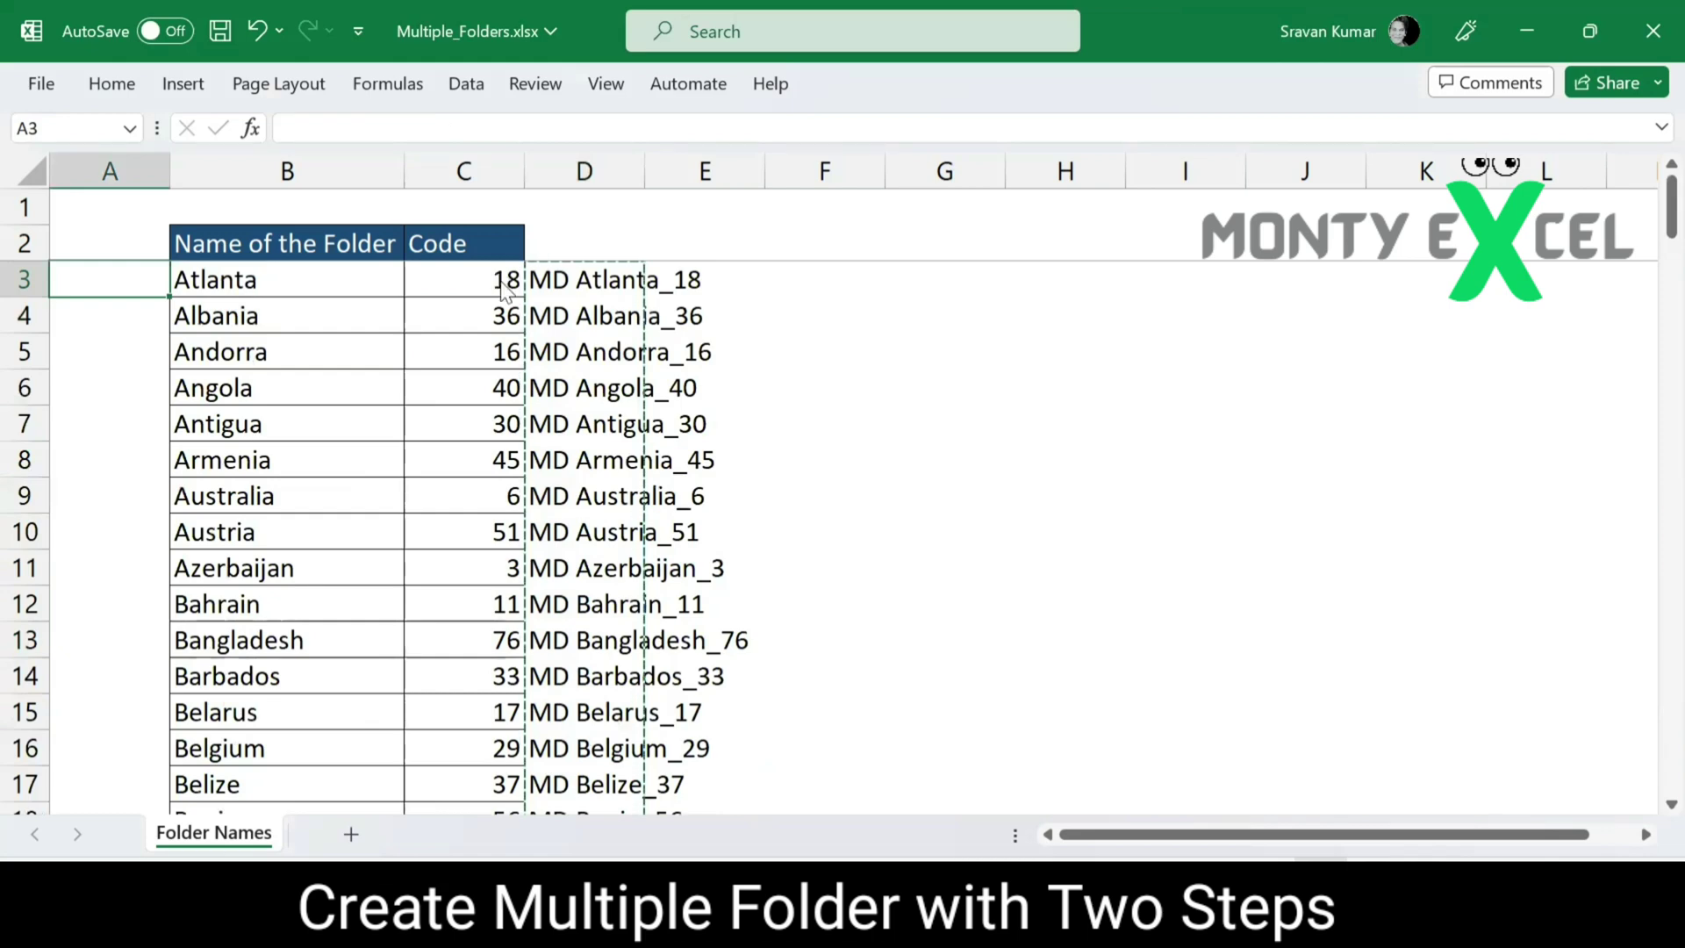
- Launch Notepad and paste the copied MD commands, starting with MD Atlanta_18
{"action": "key", "text": "super"}
{"action": "type", "text": "note"}
{"action": "key", "text": "Return"}
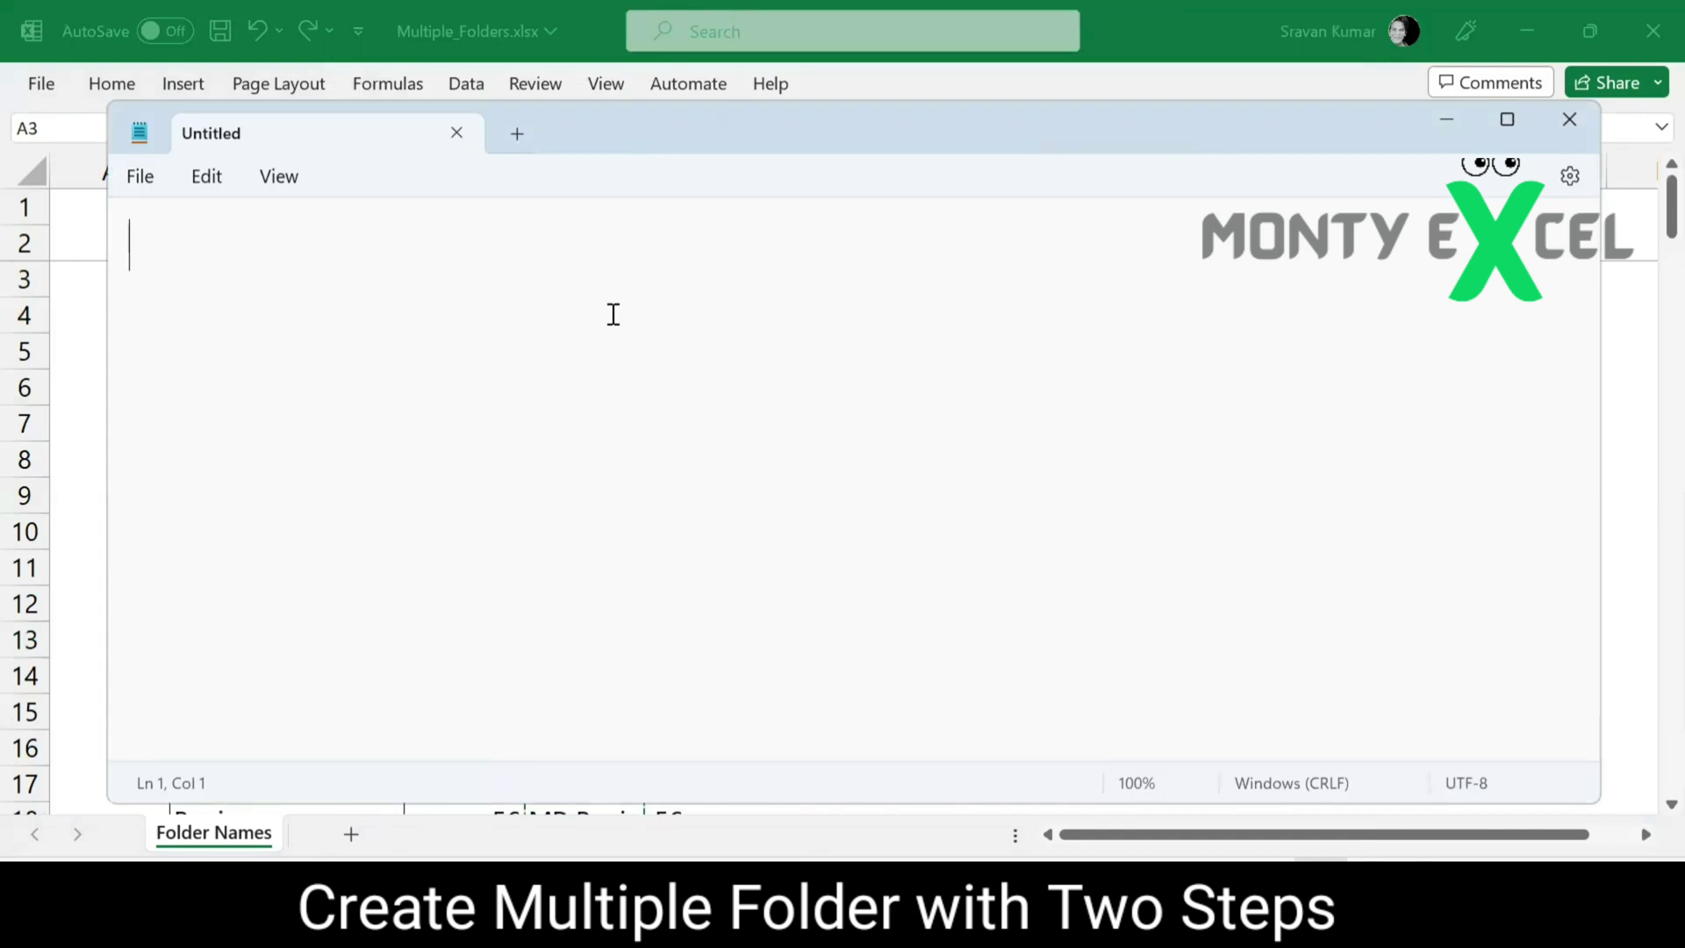
{"action": "key", "text": "ctrl+v"}
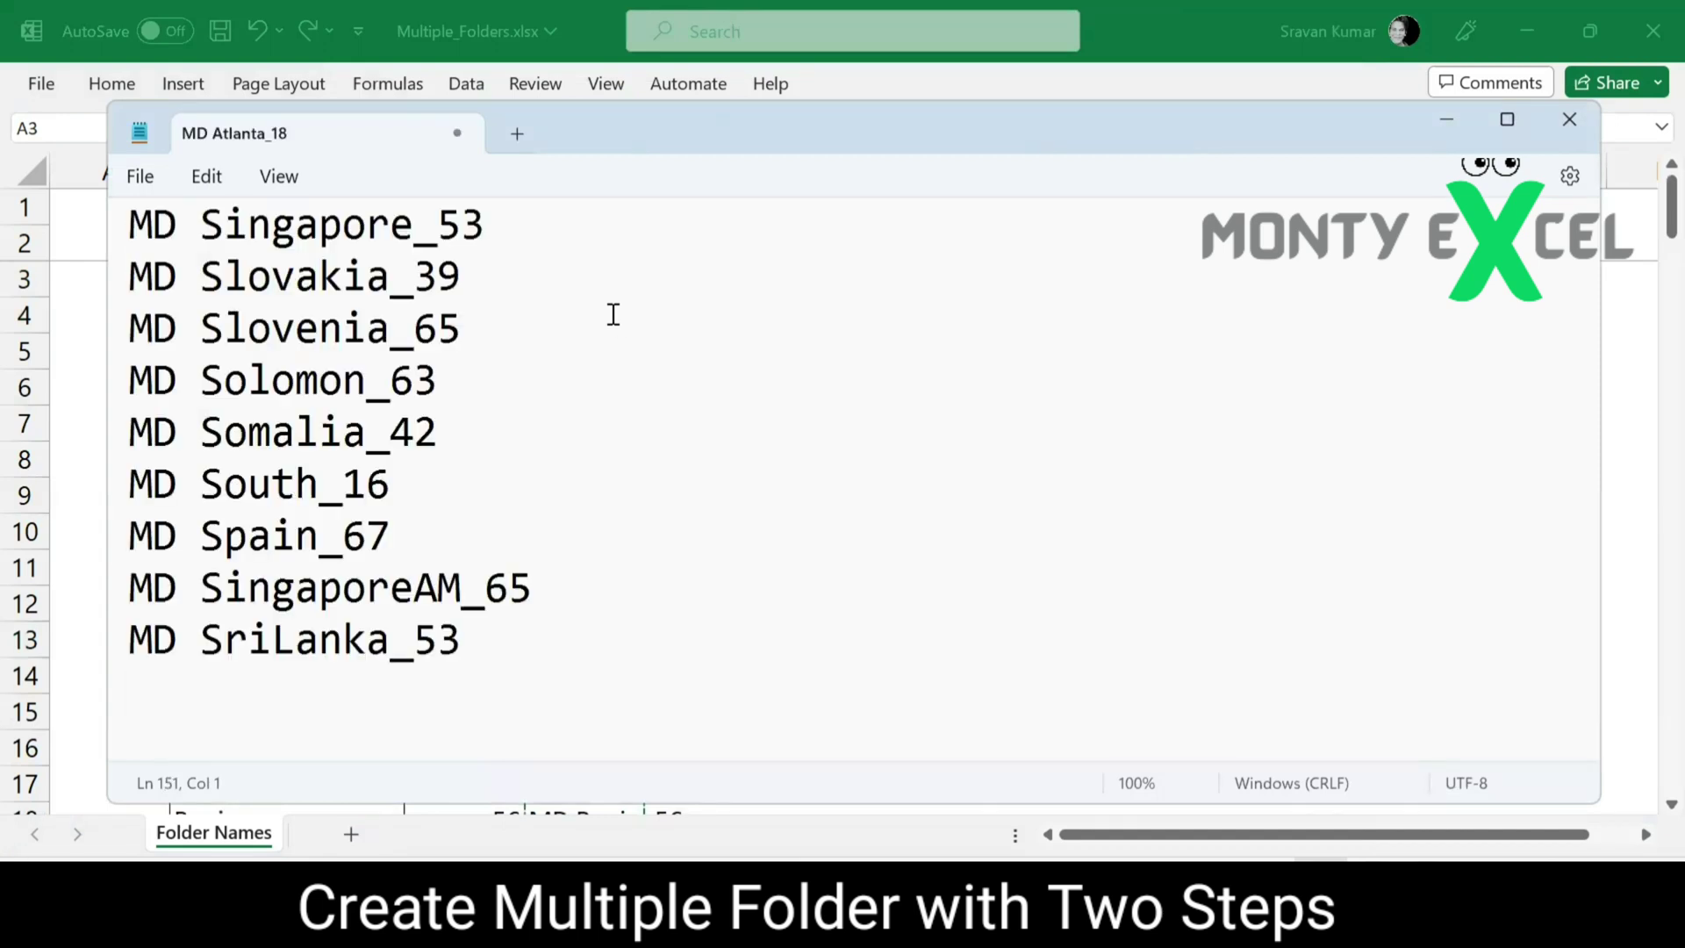
{"action": "key", "text": "BackSpace"}
{"action": "key", "text": "ctrl+Home"}
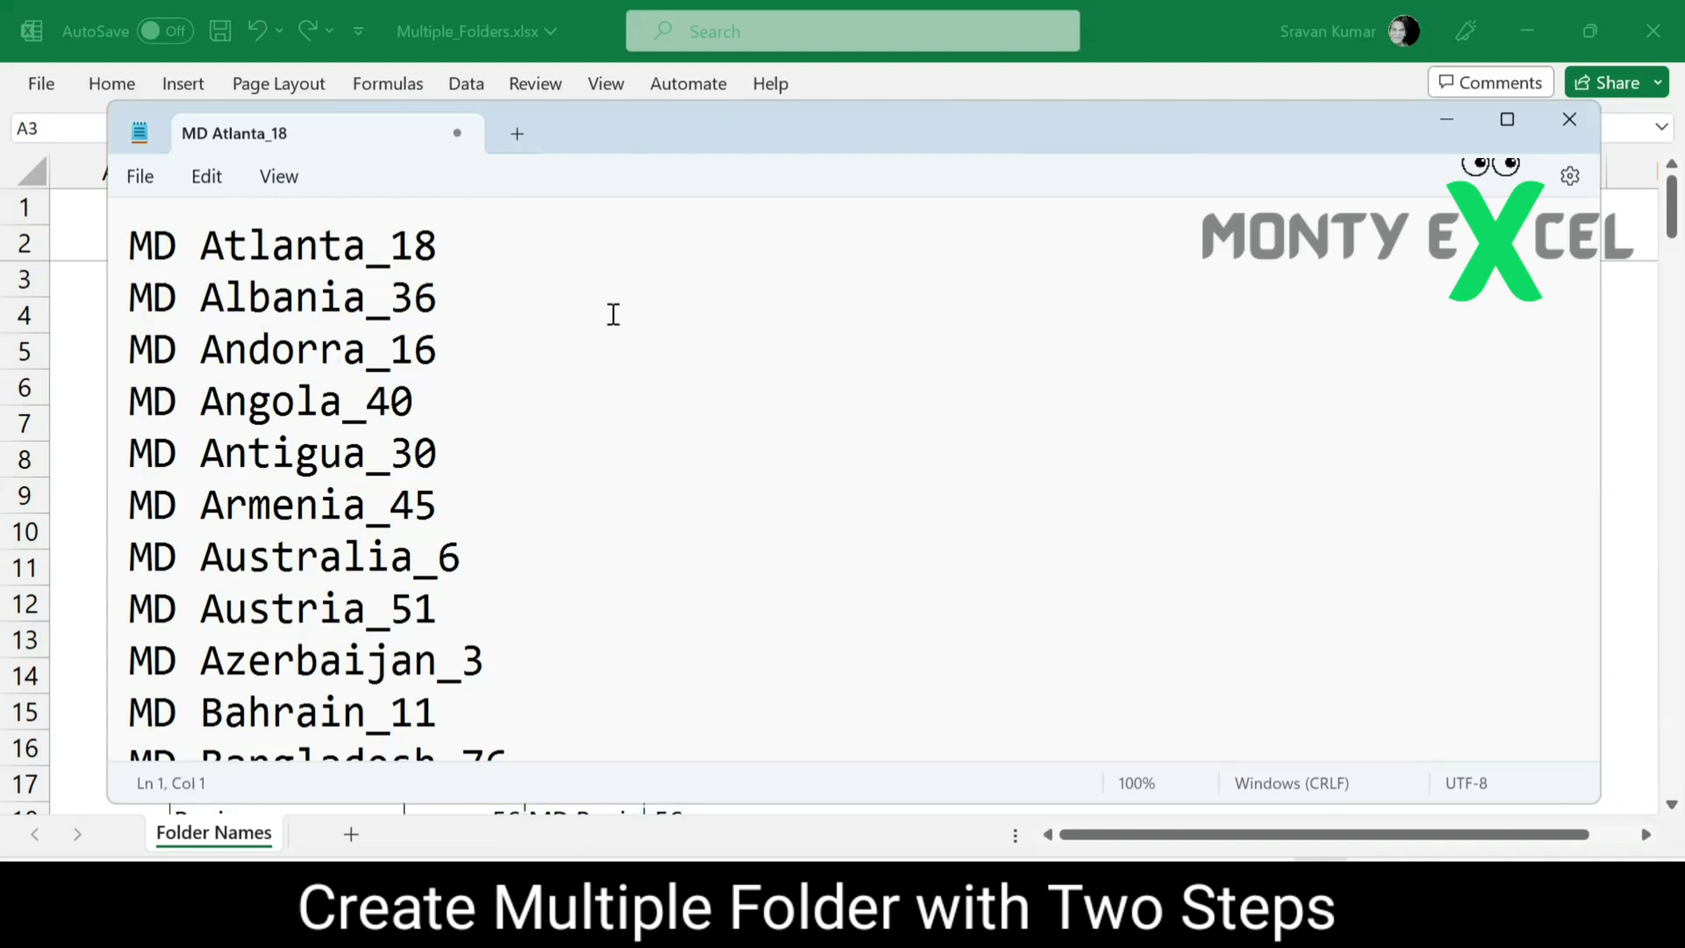
- Bring up the Save As dialog from the File menu
{"action": "key", "text": "alt+f"}
{"action": "key", "text": "Down"}
{"action": "key", "text": "Down"}
{"action": "key", "text": "Down"}
{"action": "key", "text": "Down"}
{"action": "key", "text": "Return"}
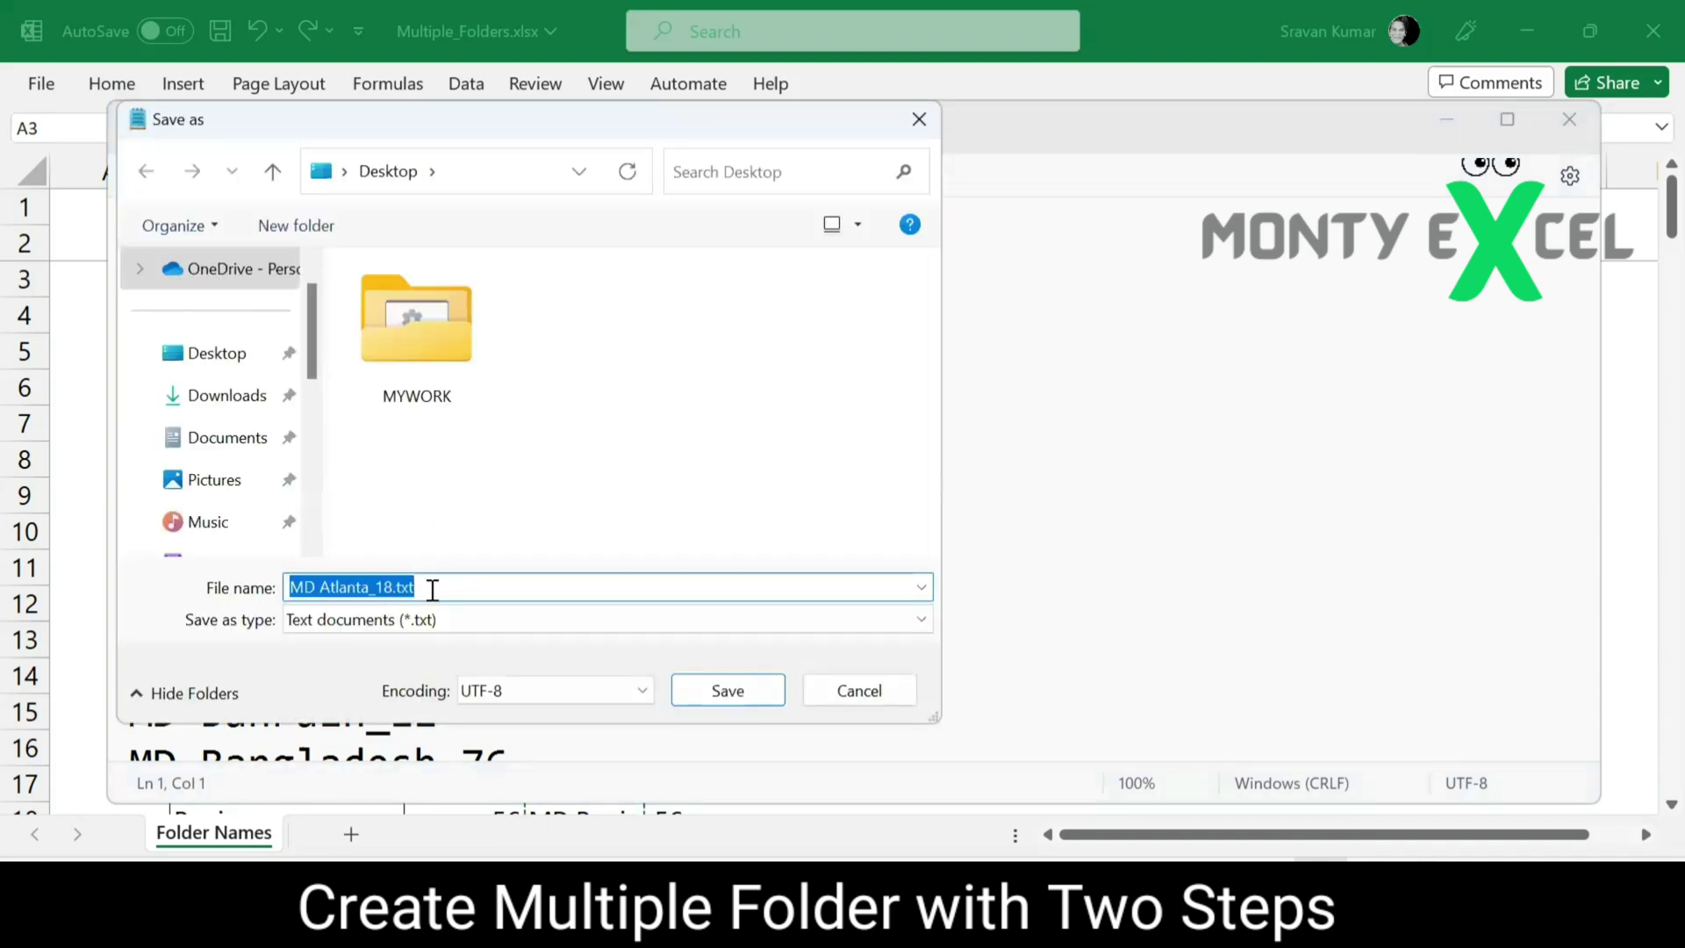
- Name the file RUN.BAT and save it on the Desktop
{"action": "key", "text": "BackSpace"}
{"action": "type", "text": "RUN.BAT"}
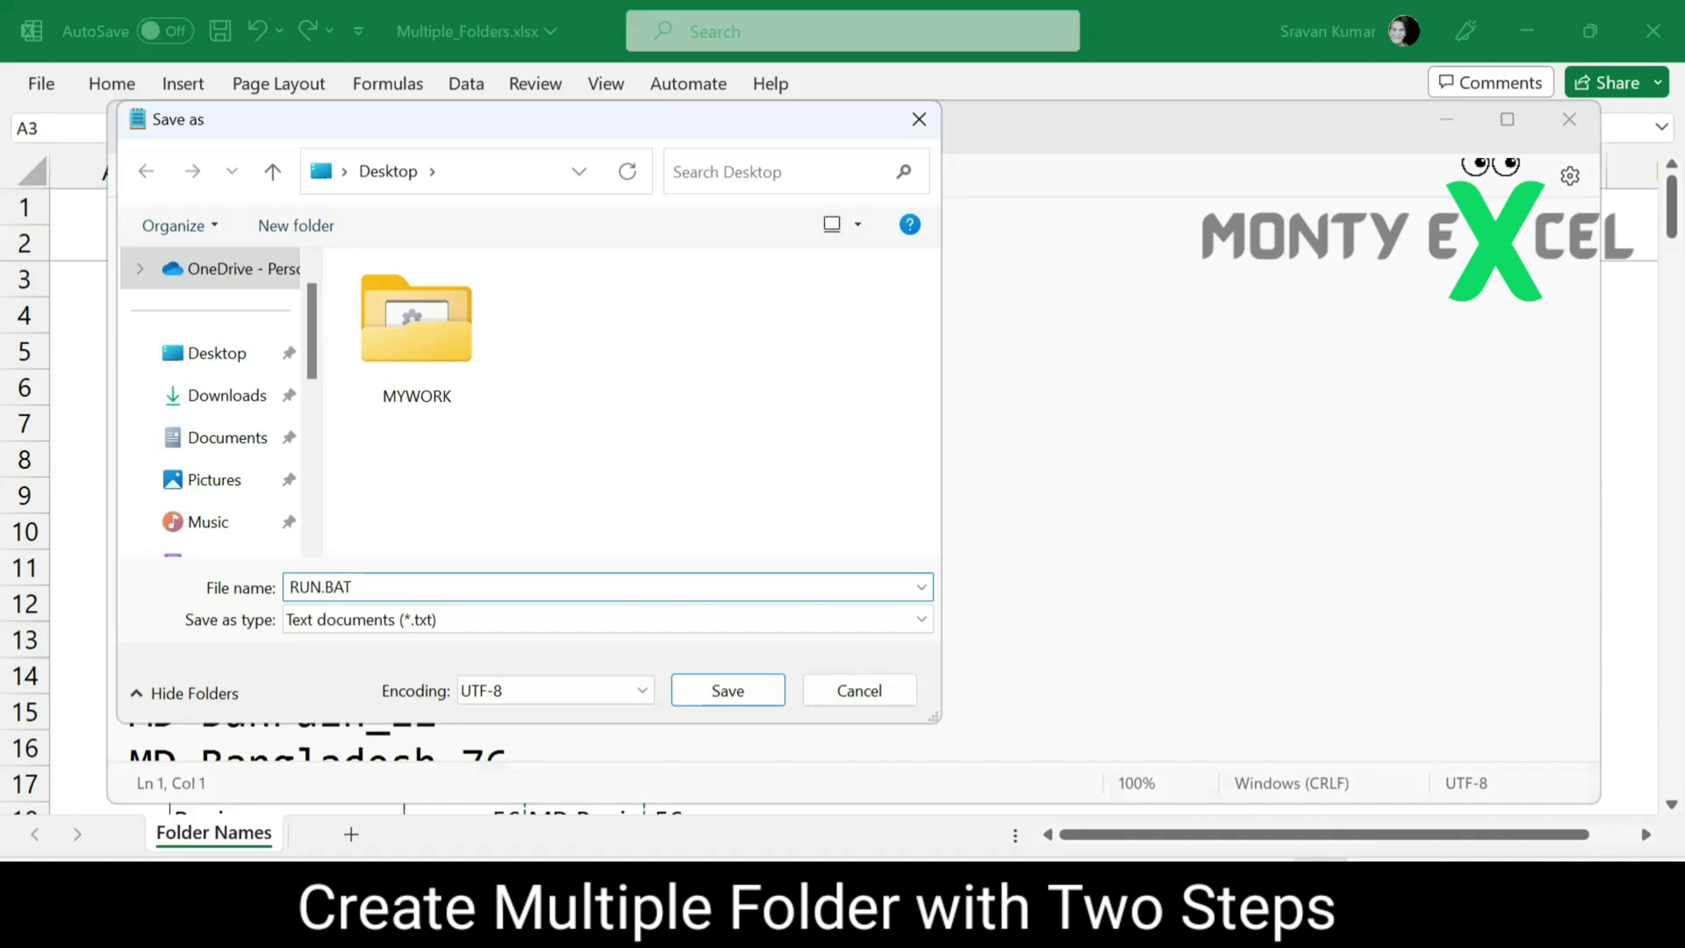
{"action": "left_click", "coordinate": [215, 356]}
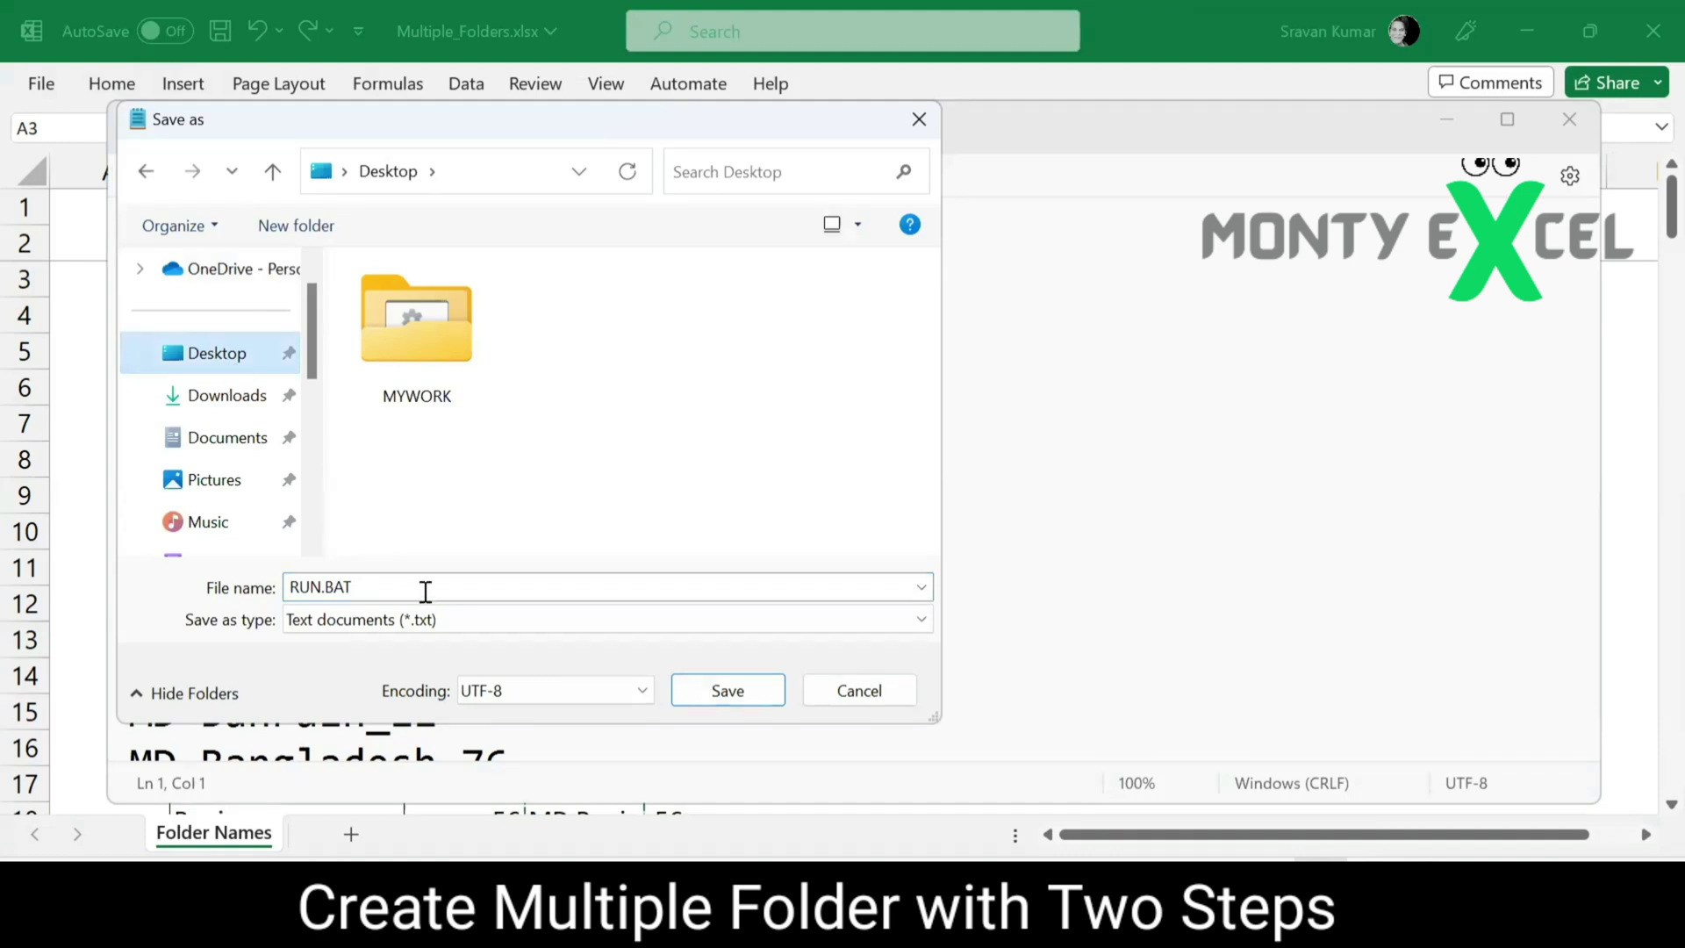
{"action": "left_click", "coordinate": [728, 690]}
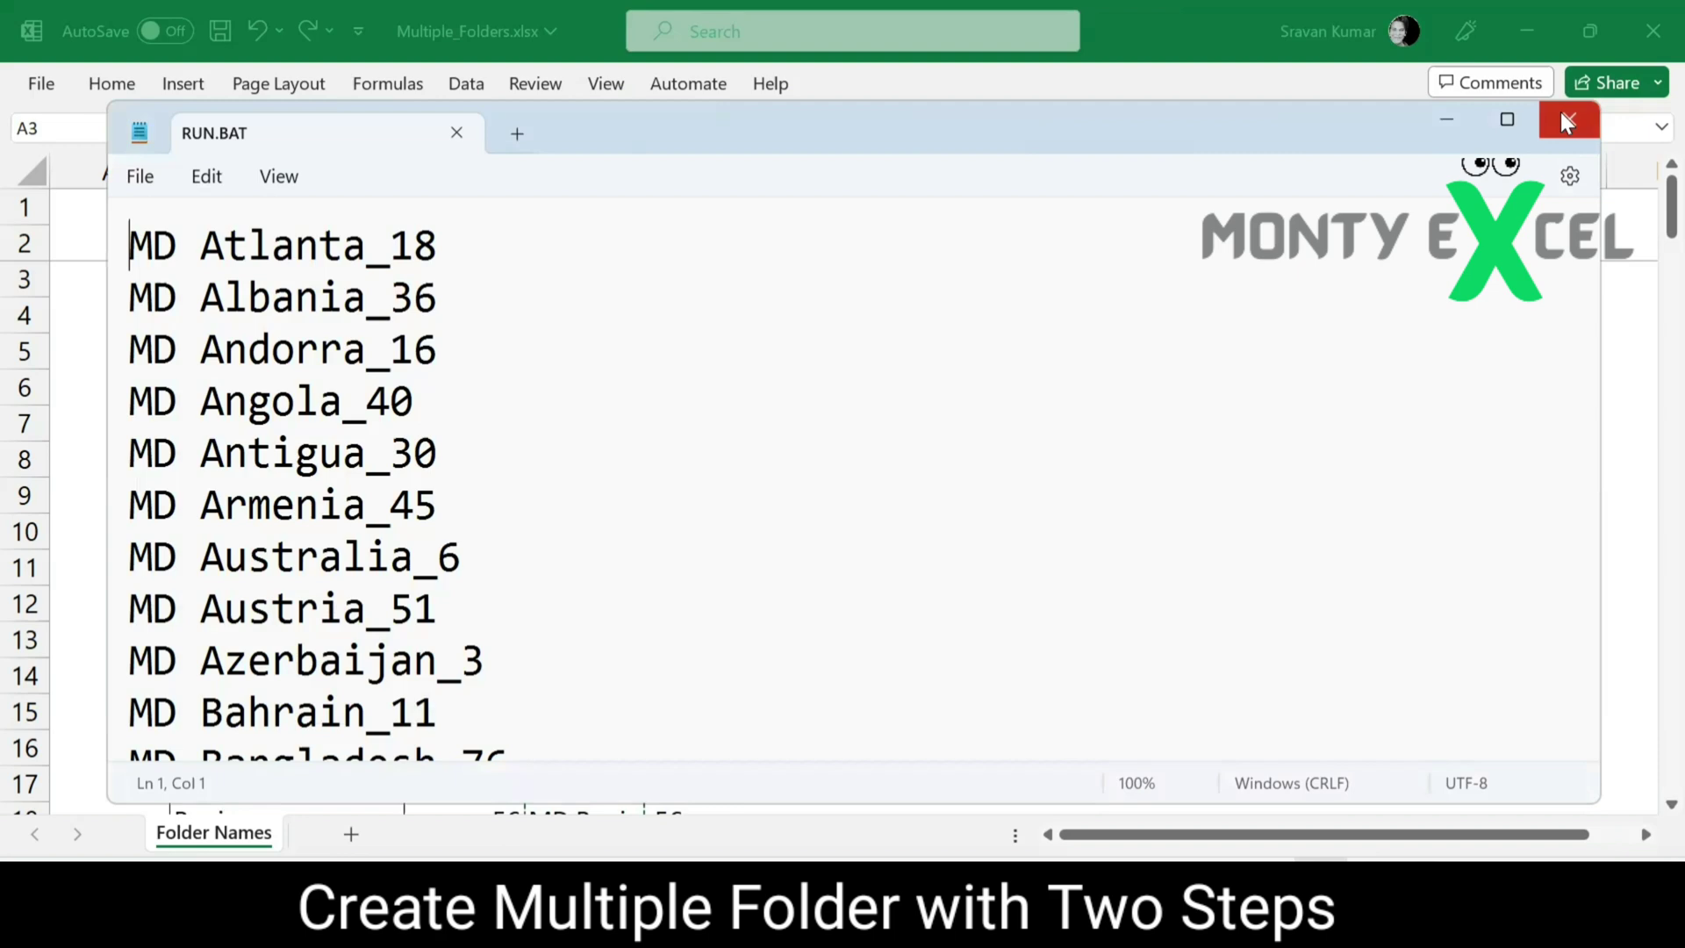
- Close Notepad and switch to File Explorer showing RUN.BAT on the Desktop
{"action": "left_click", "coordinate": [1563, 114]}
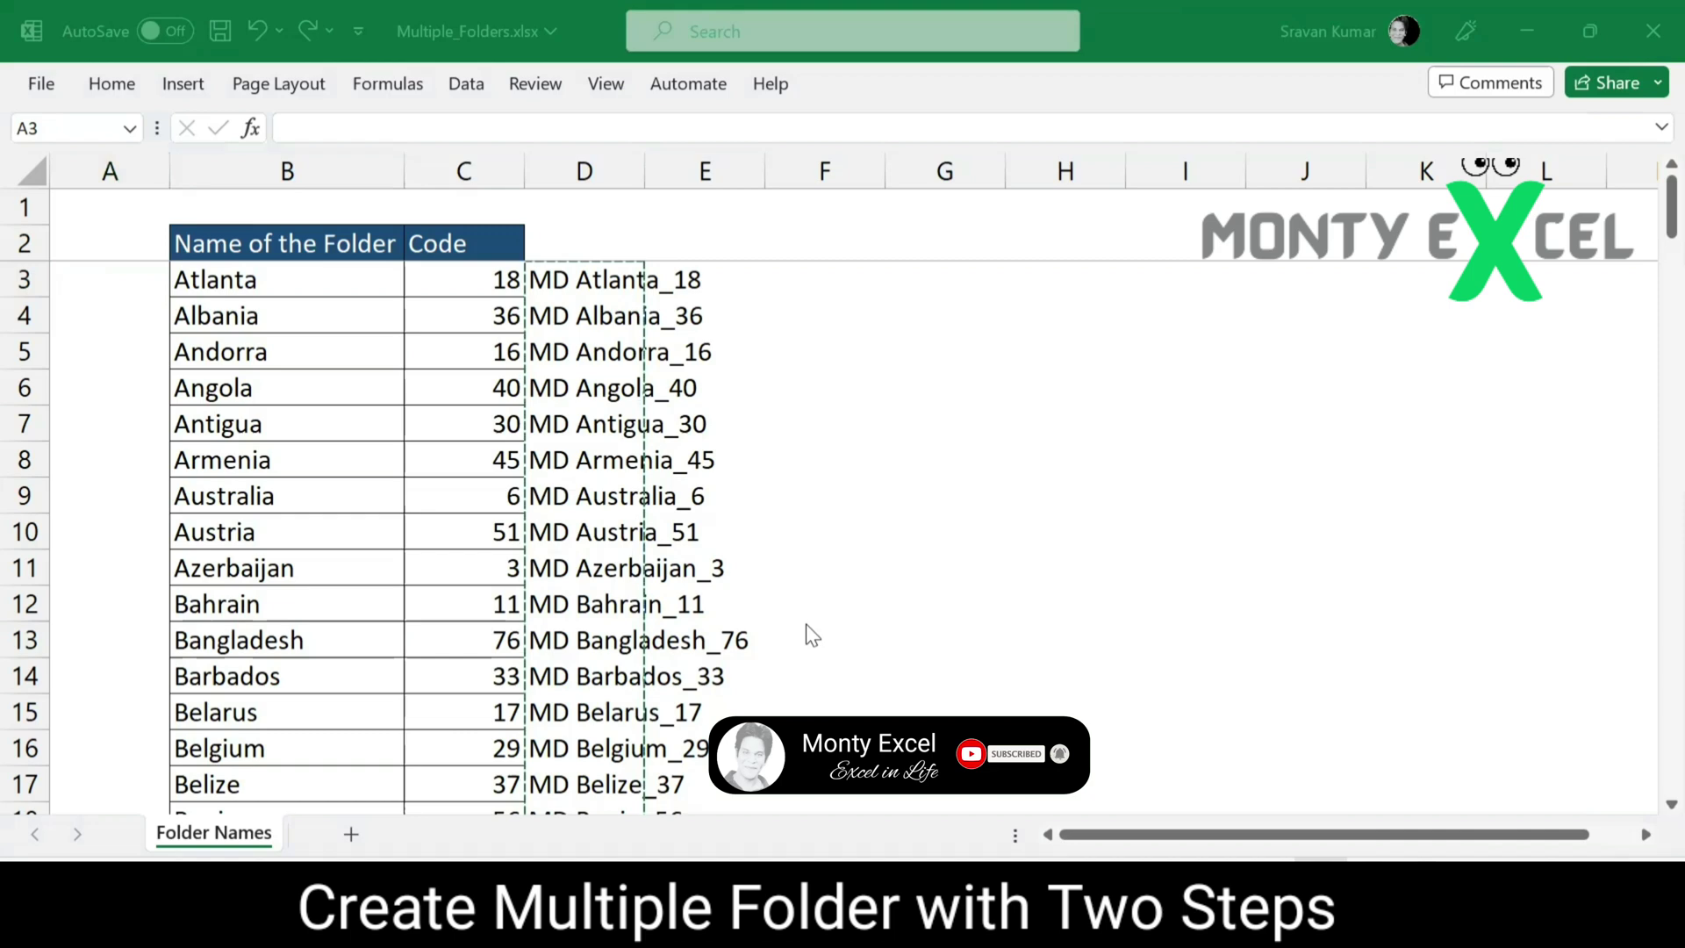
{"action": "key", "text": "alt+Tab"}
{"action": "key", "text": "alt+Tab"}
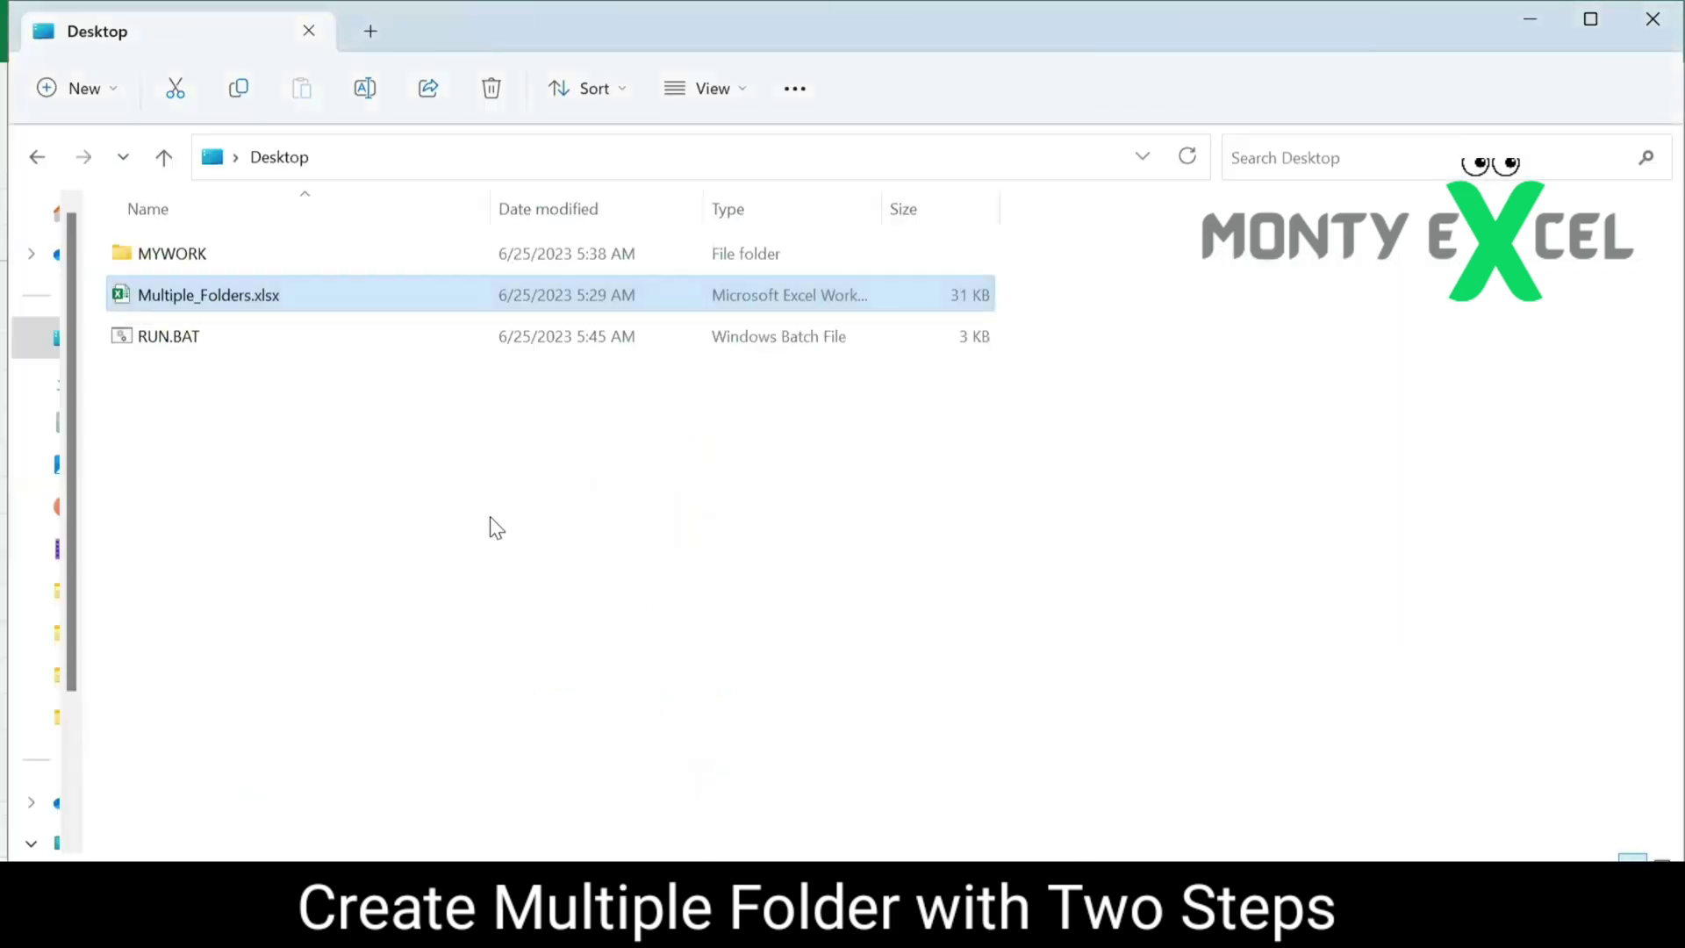
- Run RUN.BAT and browse the new folders like Albania_36, Atlanta_18 and Federated_47
{"action": "left_click", "coordinate": [191, 346]}
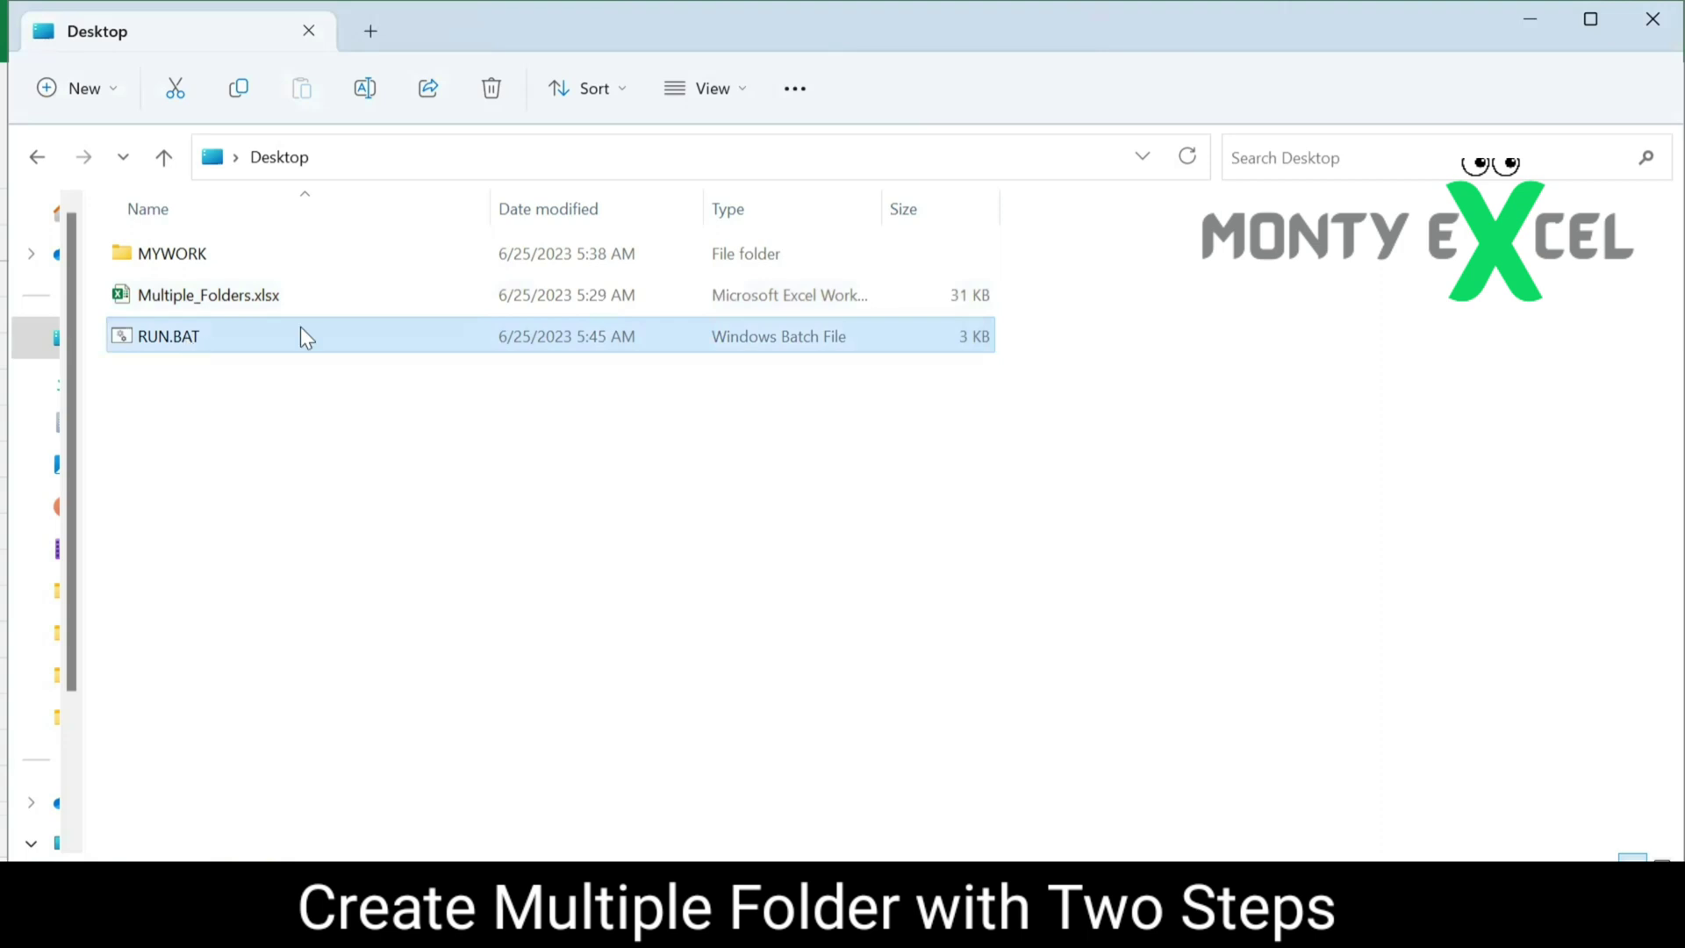
{"action": "key", "text": "Return"}
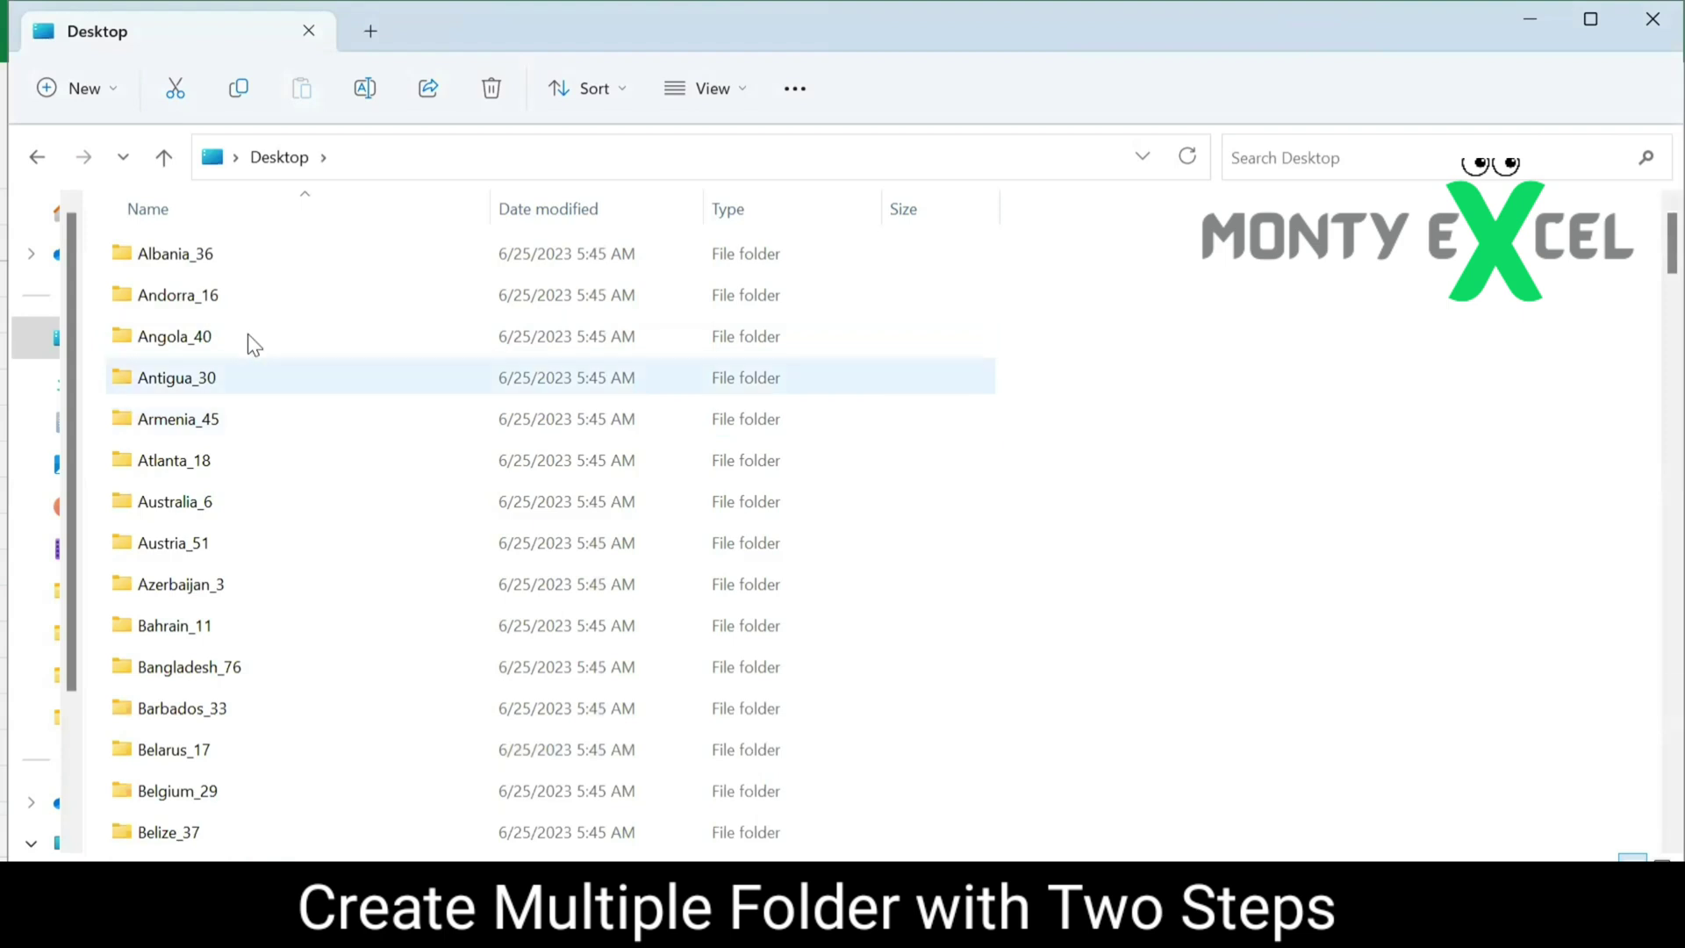
{"action": "left_click", "coordinate": [191, 263]}
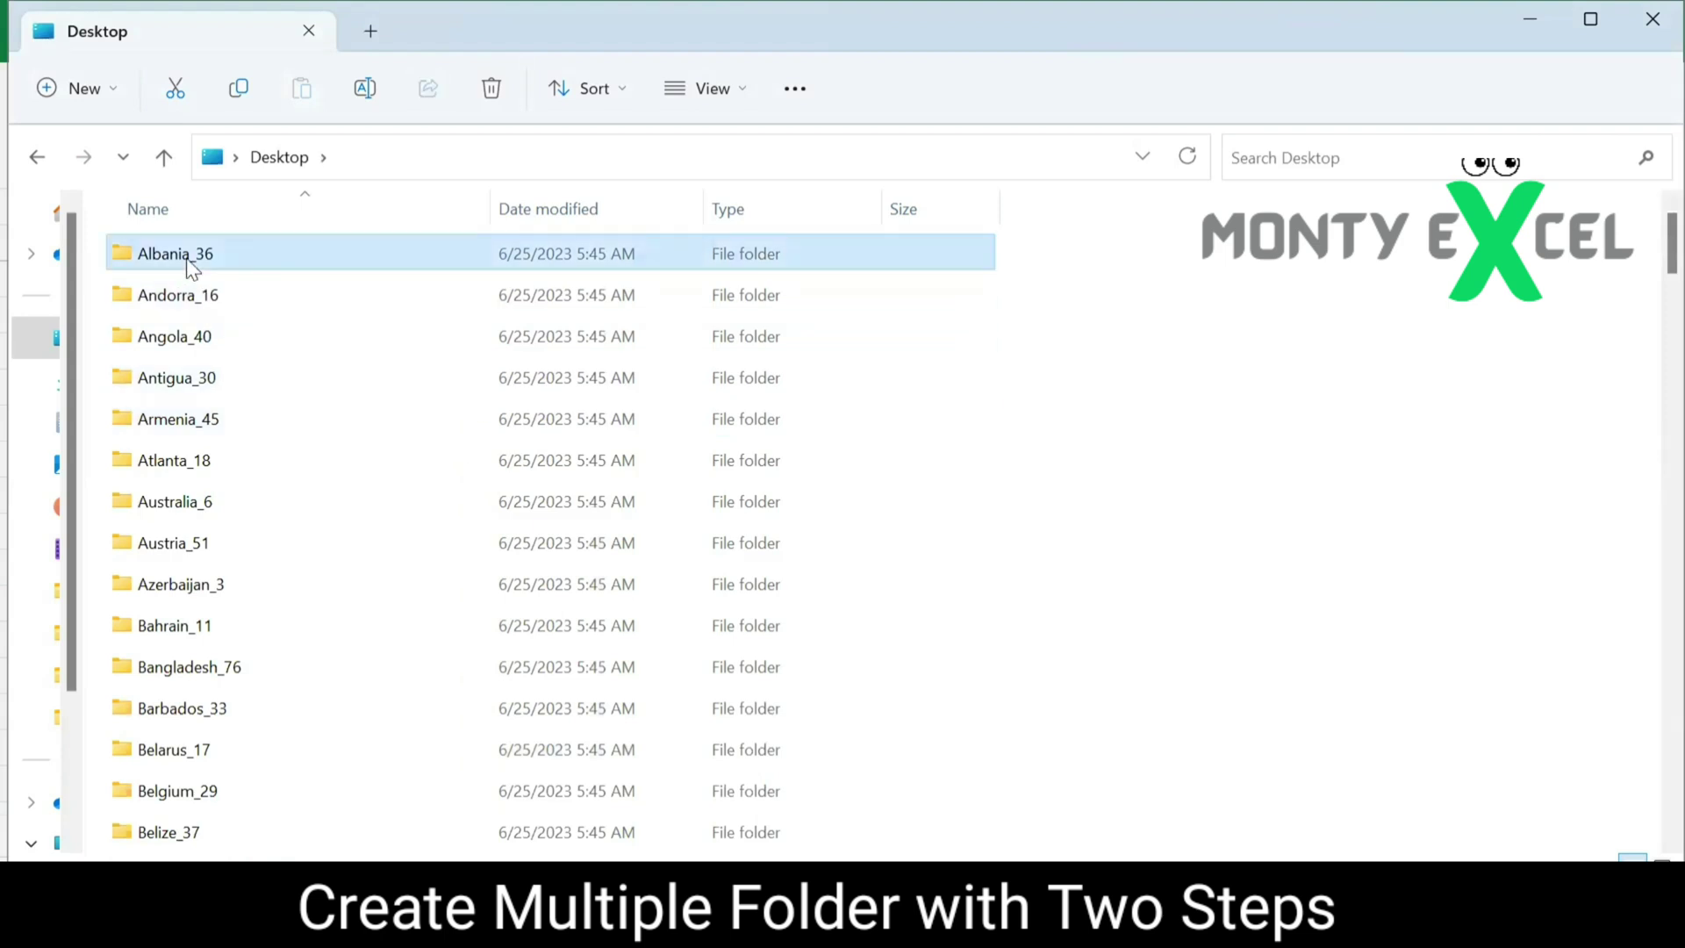
{"action": "key", "text": "Down"}
{"action": "key", "text": "Down"}
{"action": "key", "text": "Down"}
{"action": "key", "text": "Down"}
{"action": "key", "text": "Down"}
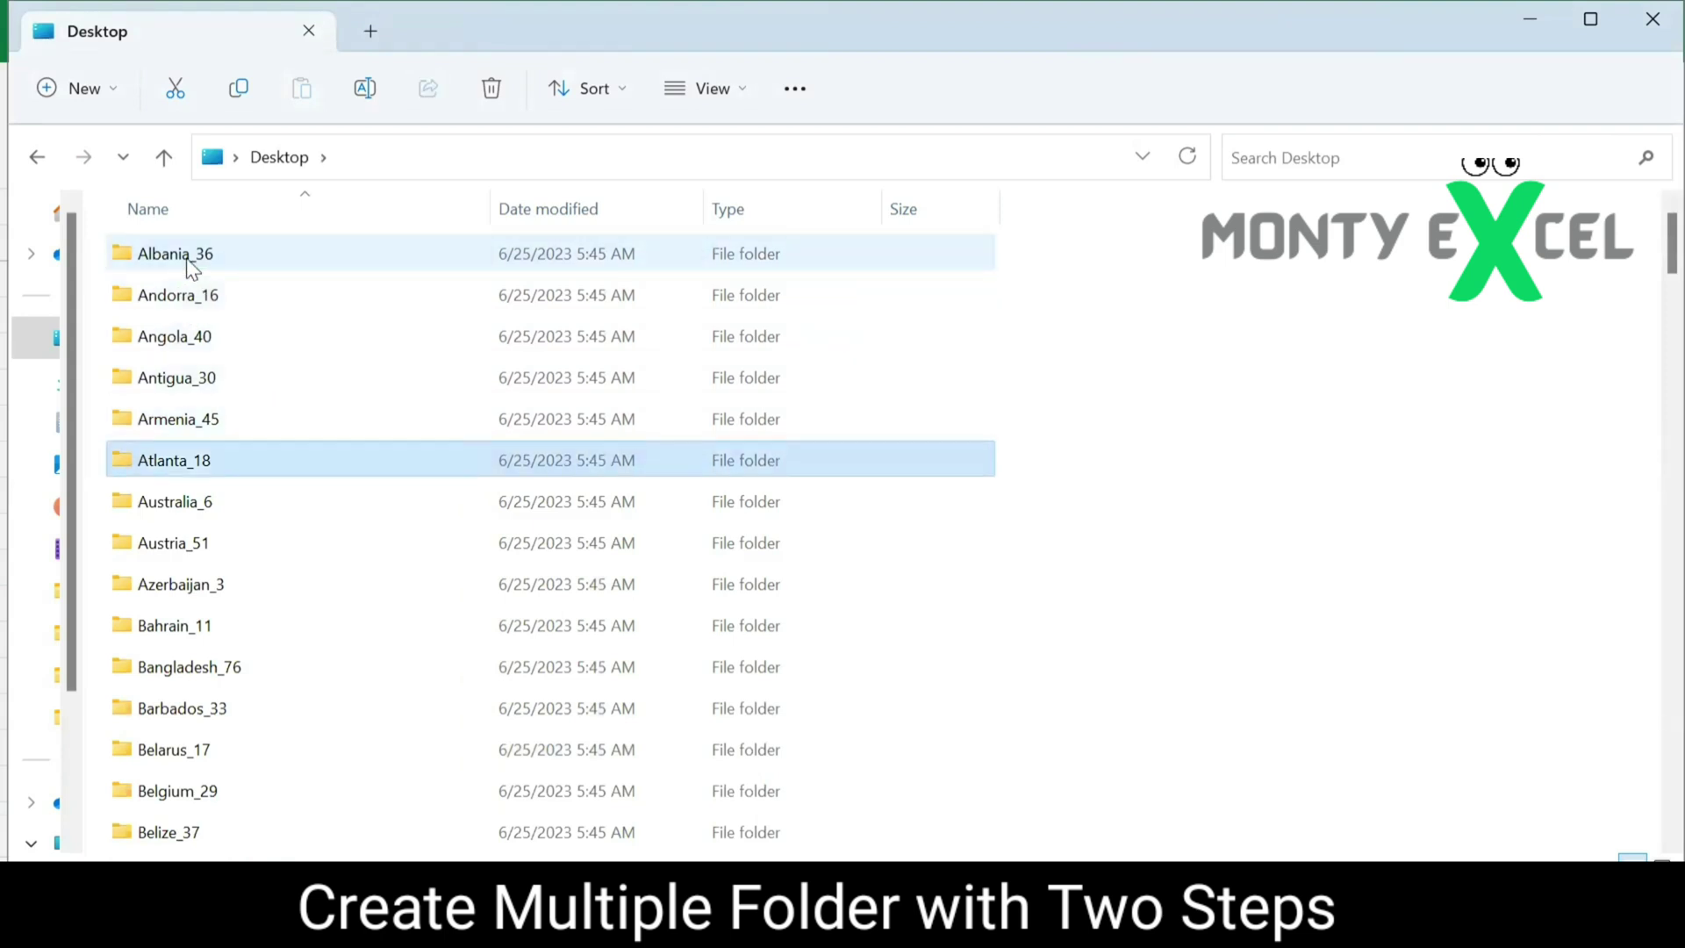
{"action": "key", "text": "Down"}
{"action": "key", "text": "Down"}
{"action": "key", "text": "Down"}
{"action": "key", "text": "Down"}
{"action": "key", "text": "Down"}
{"action": "key", "text": "Down"}
{"action": "key", "text": "Down"}
{"action": "key", "text": "Down"}
{"action": "key", "text": "Down"}
{"action": "key", "text": "Down"}
{"action": "key", "text": "Down"}
{"action": "key", "text": "Down"}
{"action": "key", "text": "Down"}
{"action": "key", "text": "Down"}
{"action": "key", "text": "Down"}
{"action": "key", "text": "Down"}
{"action": "key", "text": "Down"}
{"action": "key", "text": "Down"}
{"action": "key", "text": "Down"}
{"action": "key", "text": "Down"}
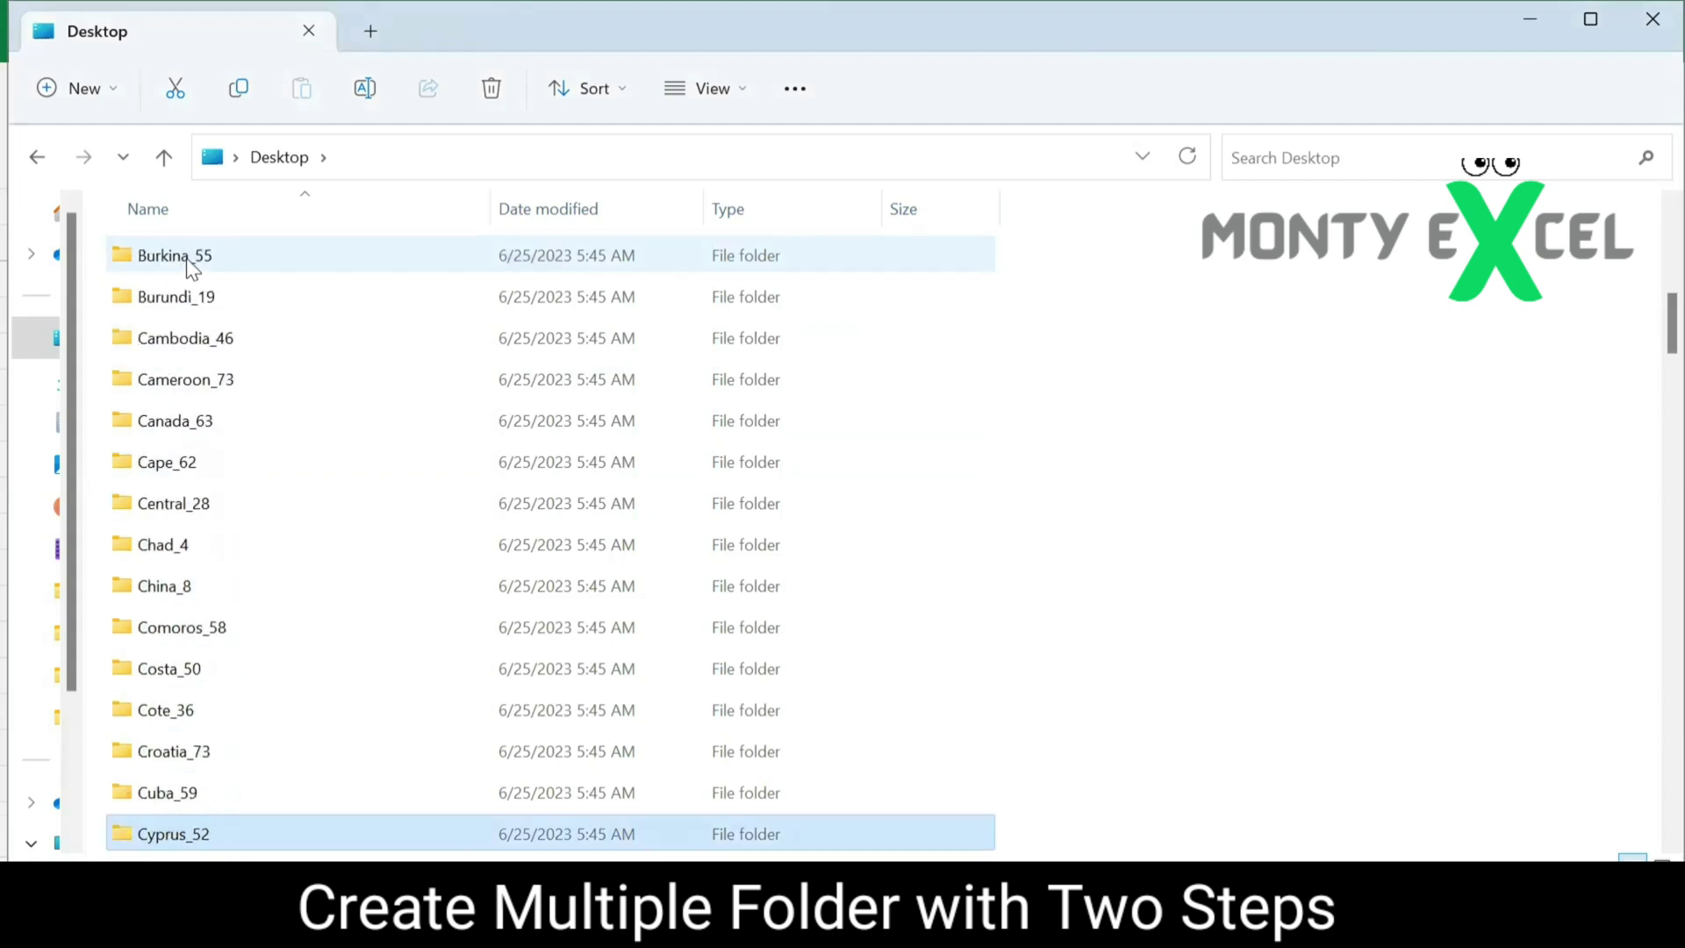
{"action": "key", "text": "Down"}
{"action": "key", "text": "Down"}
{"action": "key", "text": "Down"}
{"action": "key", "text": "Down"}
{"action": "key", "text": "Down"}
{"action": "key", "text": "Down"}
{"action": "key", "text": "Down"}
{"action": "key", "text": "Down"}
{"action": "key", "text": "Down"}
{"action": "key", "text": "Down"}
{"action": "key", "text": "Down"}
{"action": "key", "text": "Down"}
{"action": "key", "text": "Down"}
{"action": "key", "text": "Down"}
{"action": "key", "text": "Down"}
{"action": "key", "text": "Down"}
{"action": "key", "text": "Down"}
{"action": "key", "text": "Down"}
{"action": "key", "text": "Down"}
{"action": "key", "text": "Down"}
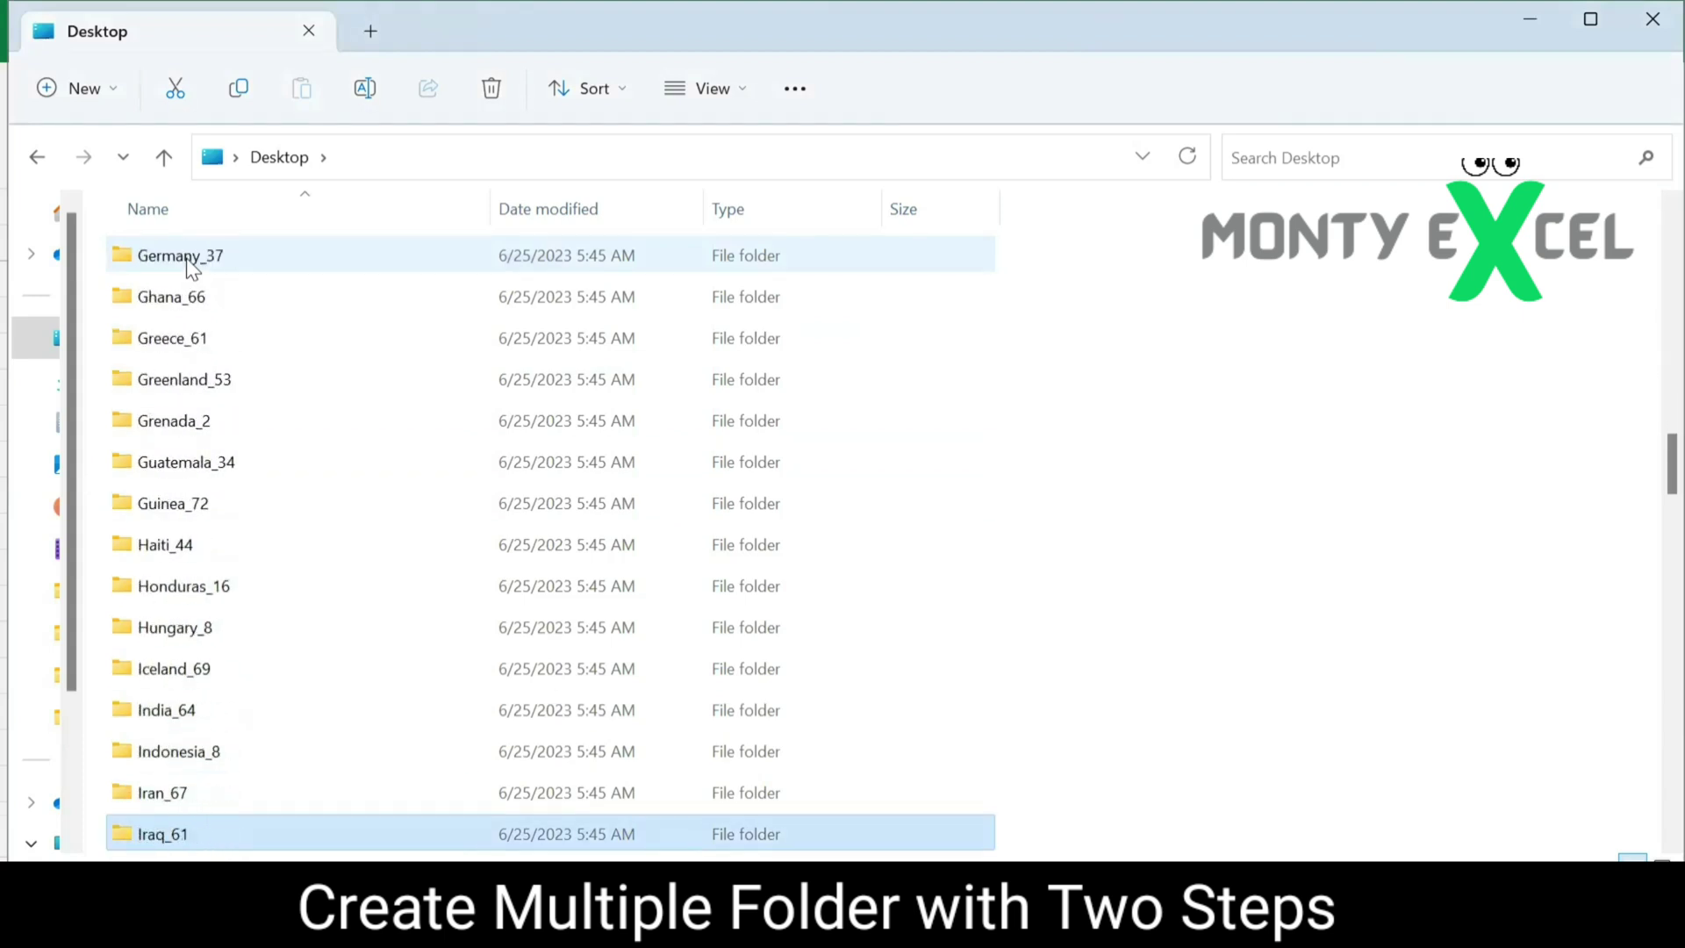
{"action": "key", "text": "Down"}
{"action": "key", "text": "Down"}
{"action": "key", "text": "Down"}
{"action": "key", "text": "Down"}
{"action": "key", "text": "Down"}
{"action": "key", "text": "Down"}
{"action": "key", "text": "Down"}
{"action": "key", "text": "Down"}
{"action": "key", "text": "Down"}
{"action": "key", "text": "Down"}
{"action": "key", "text": "Down"}
{"action": "key", "text": "Down"}
{"action": "key", "text": "Down"}
{"action": "key", "text": "Down"}
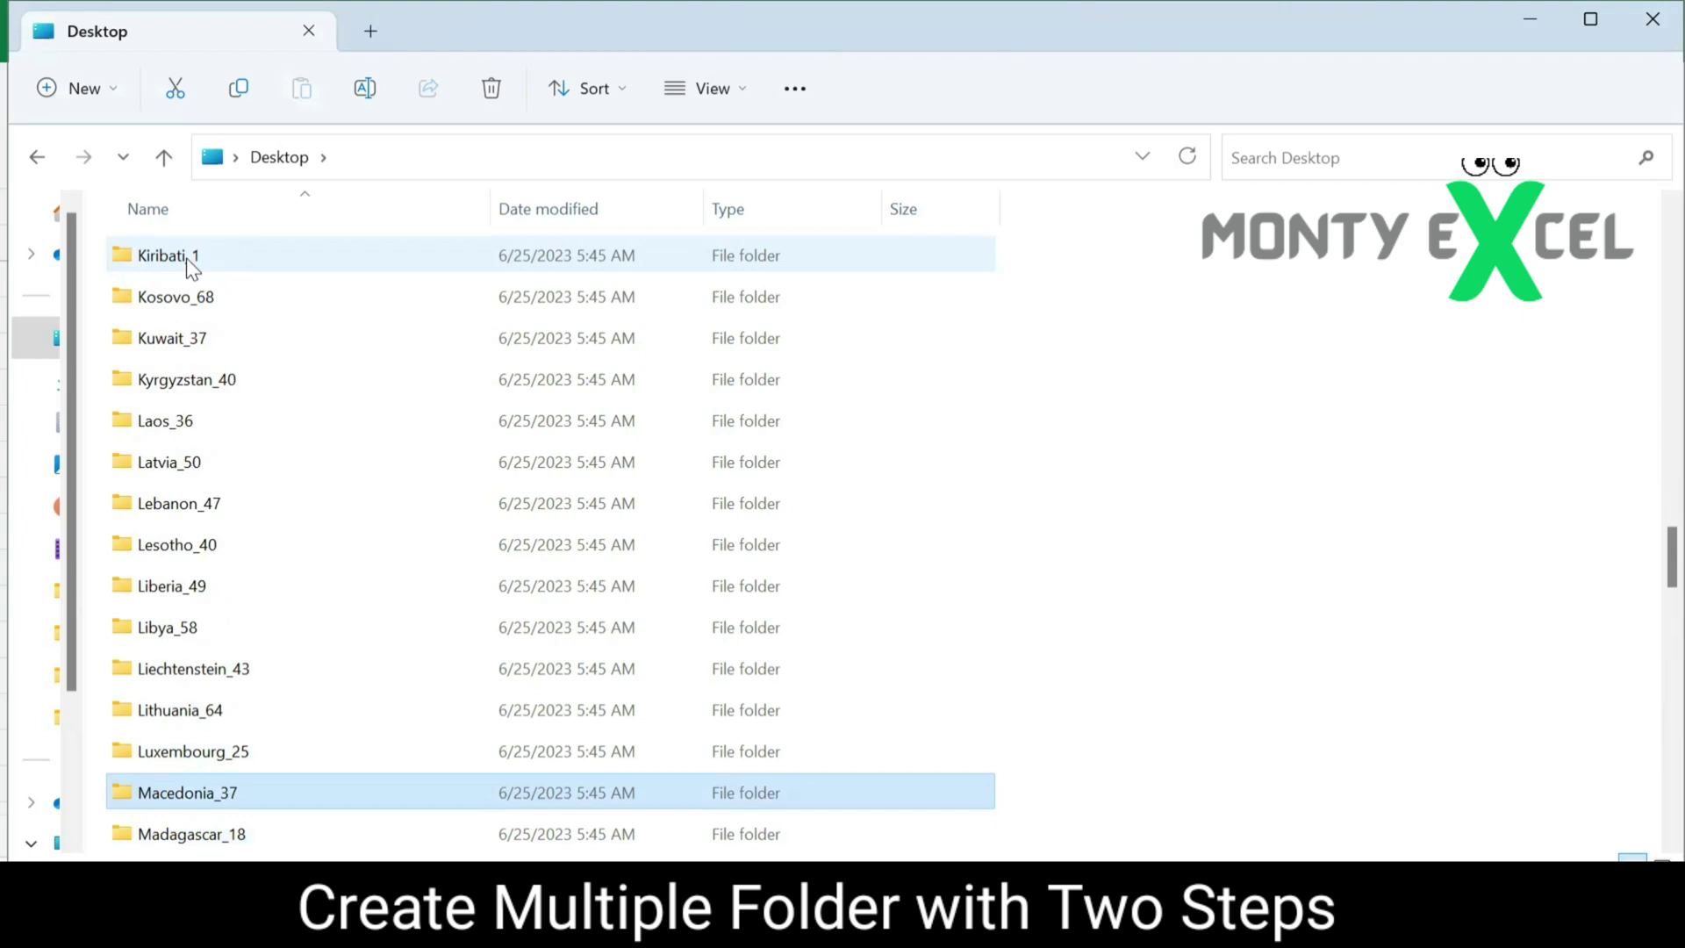
{"action": "key", "text": "Up"}
{"action": "key", "text": "Up"}
{"action": "key", "text": "Up"}
{"action": "key", "text": "Up"}
{"action": "key", "text": "Up"}
{"action": "key", "text": "Up"}
{"action": "key", "text": "Up"}
{"action": "key", "text": "Up"}
{"action": "key", "text": "Up"}
{"action": "key", "text": "Up"}
{"action": "key", "text": "Up"}
{"action": "key", "text": "Up"}
{"action": "key", "text": "Up"}
{"action": "key", "text": "Up"}
{"action": "key", "text": "Up"}
{"action": "key", "text": "Up"}
{"action": "key", "text": "Up"}
{"action": "key", "text": "Up"}
{"action": "key", "text": "Up"}
{"action": "key", "text": "Up"}
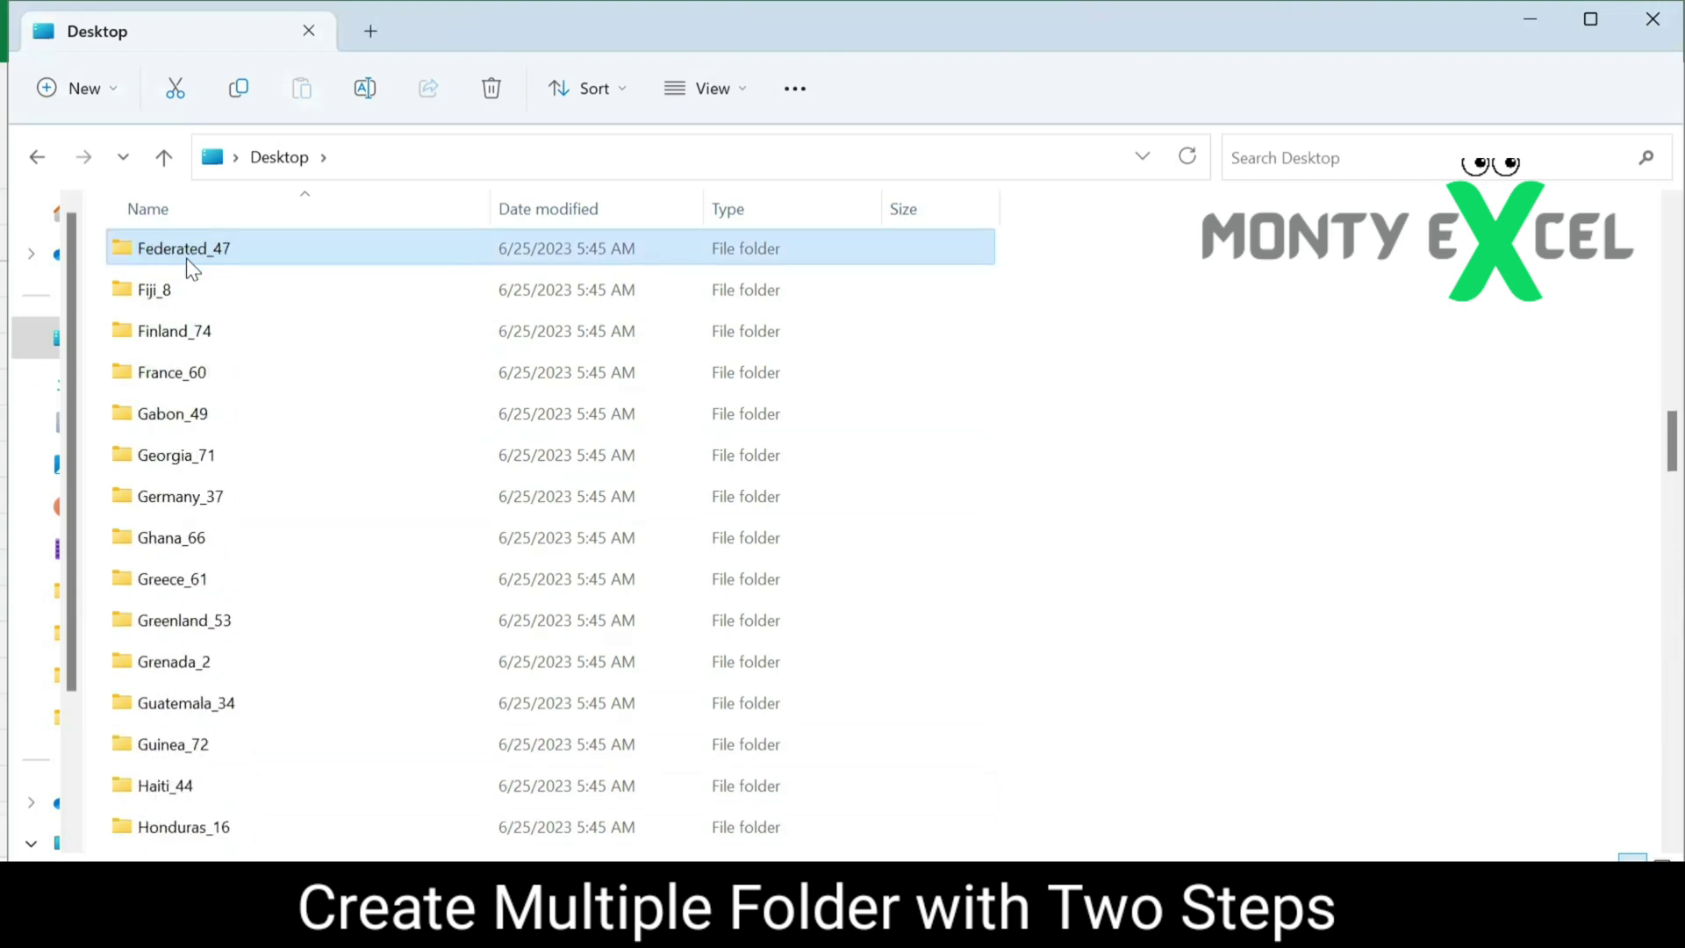